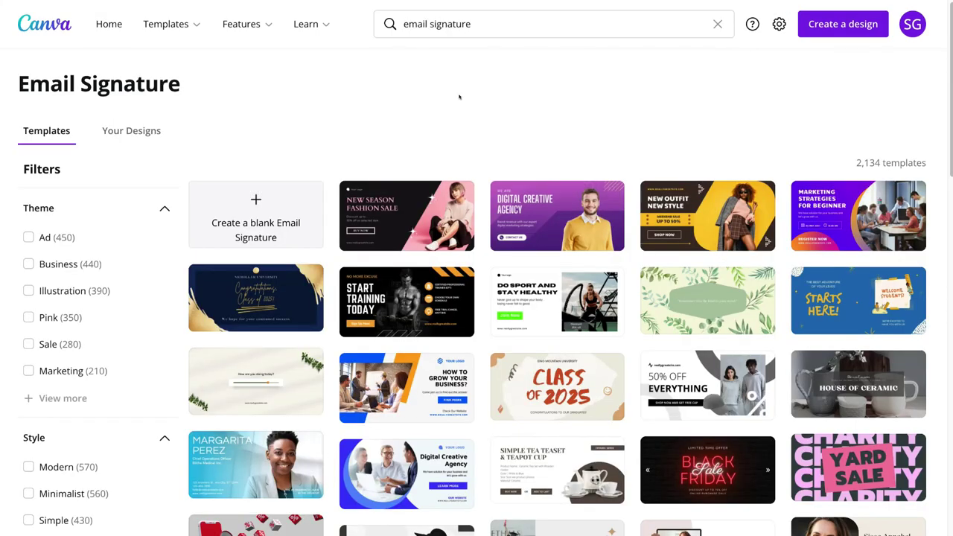
scroll(544, 208, down, 3)
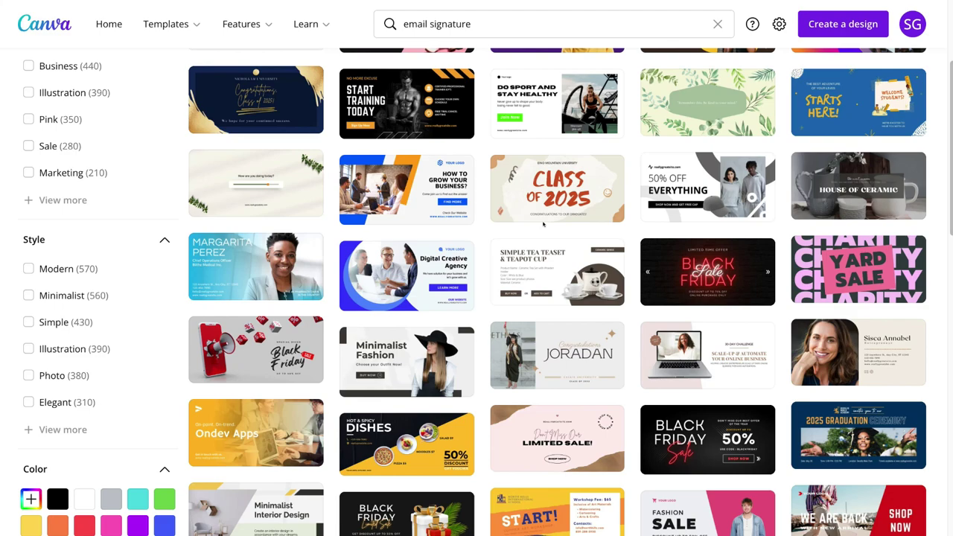
scroll(543, 224, down, 1)
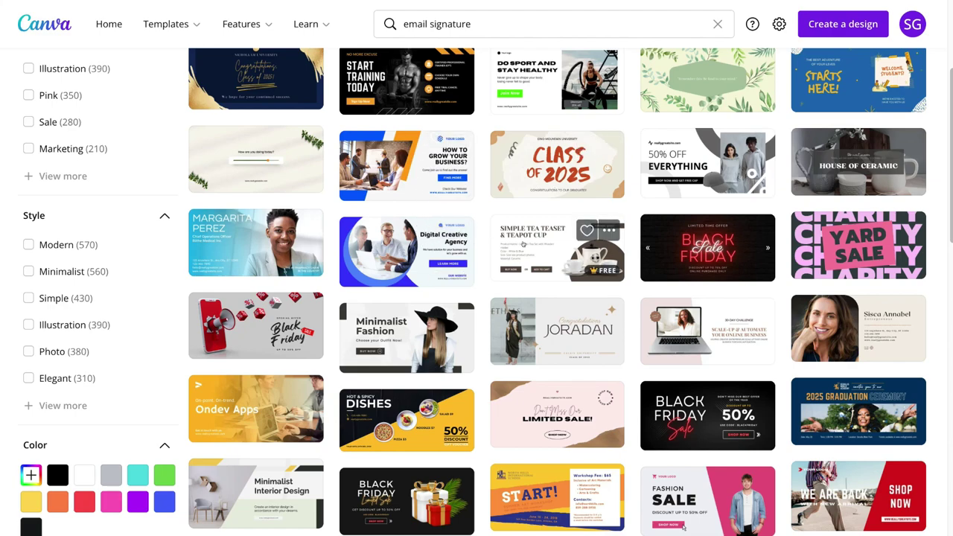
scroll(740, 168, down, 1)
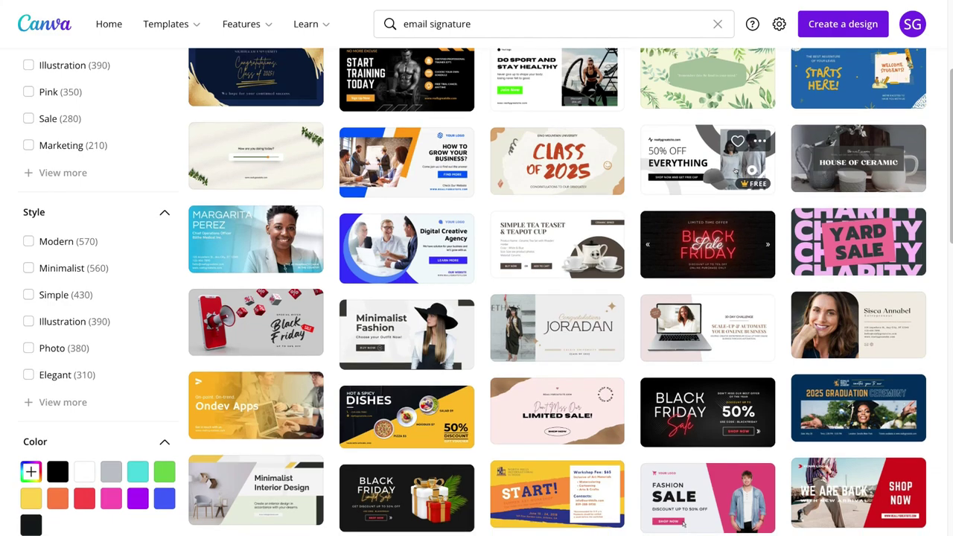
scroll(527, 164, up, 2)
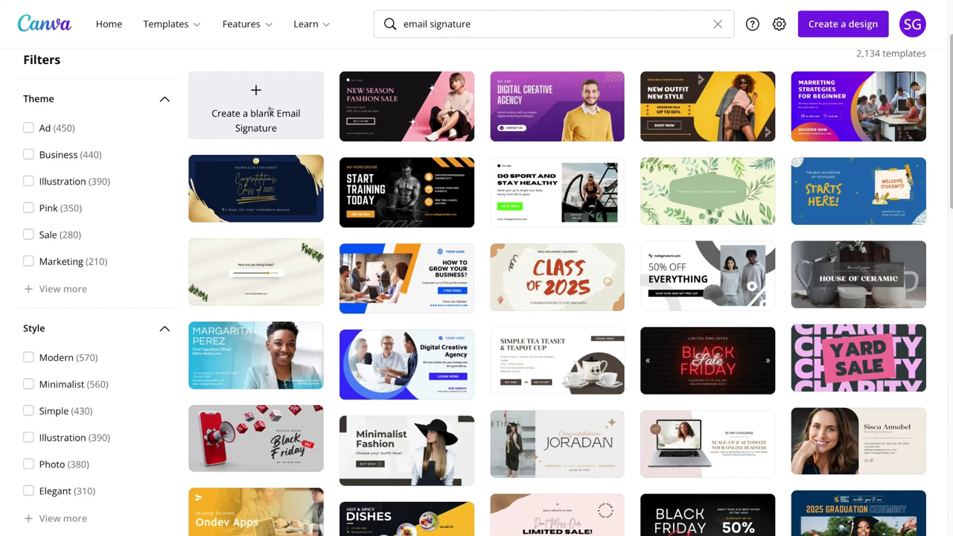
Step: Start a blank Email Signature design and search the templates for 'email signature'
click(274, 110)
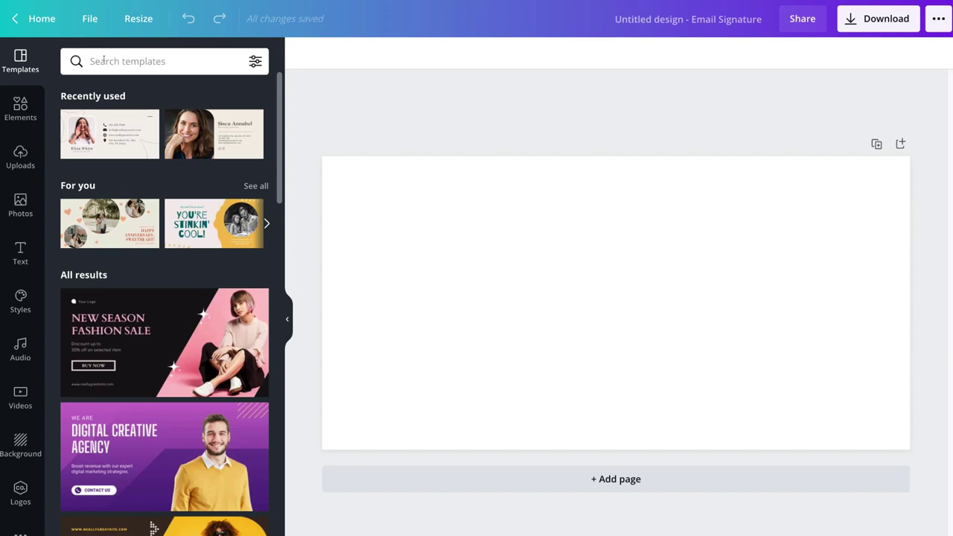
click(104, 60)
text(email signature)
key(Return)
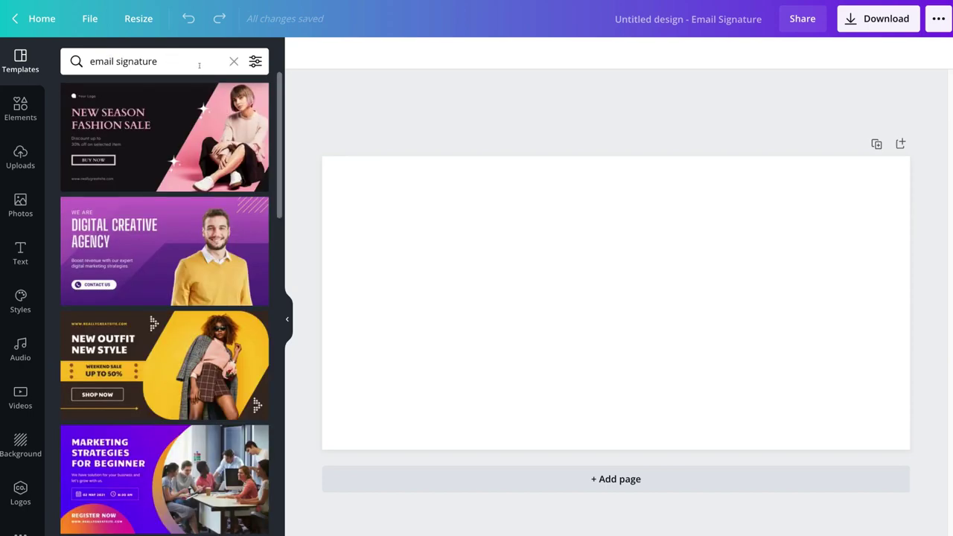
Step: Scroll down through the email signature template results
scroll(198, 152, down, 1)
scroll(199, 152, down, 5)
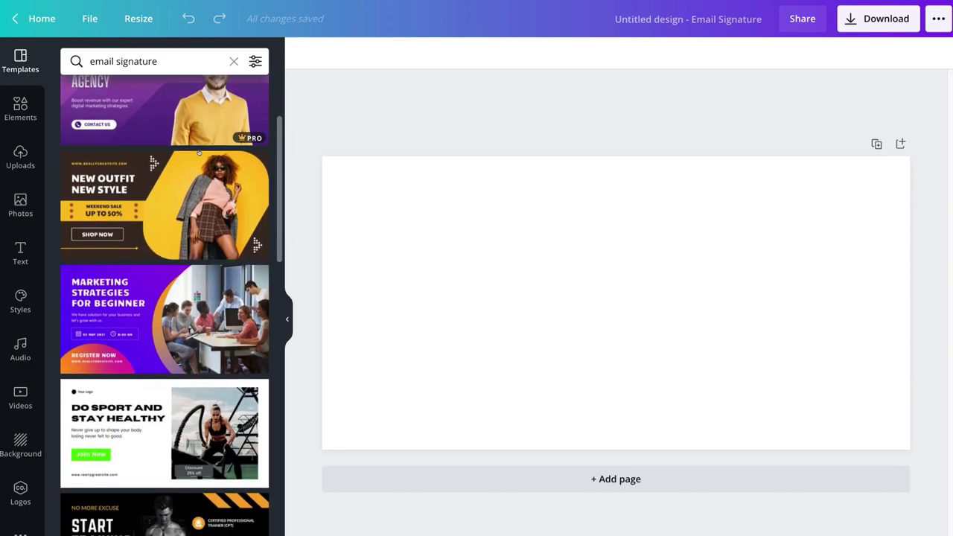
scroll(199, 152, down, 4)
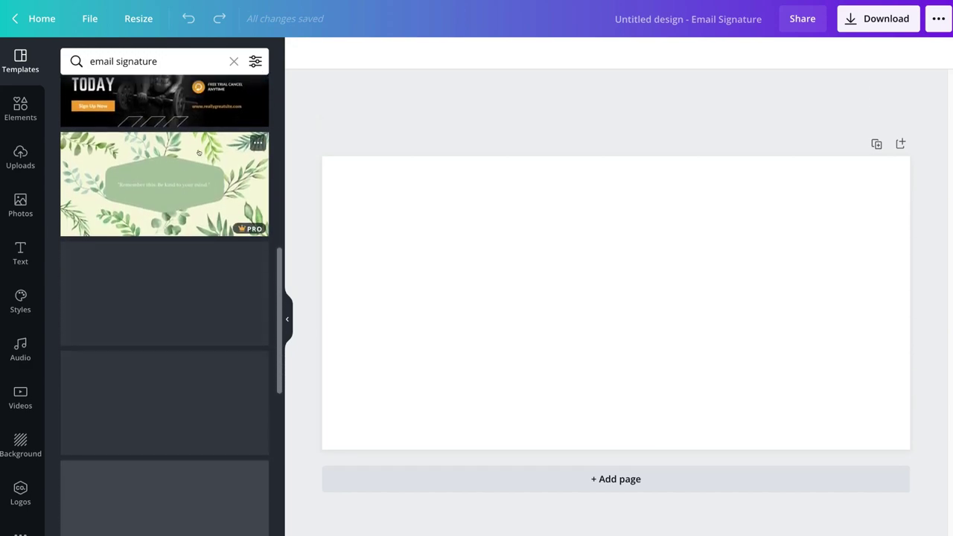
scroll(199, 152, down, 4)
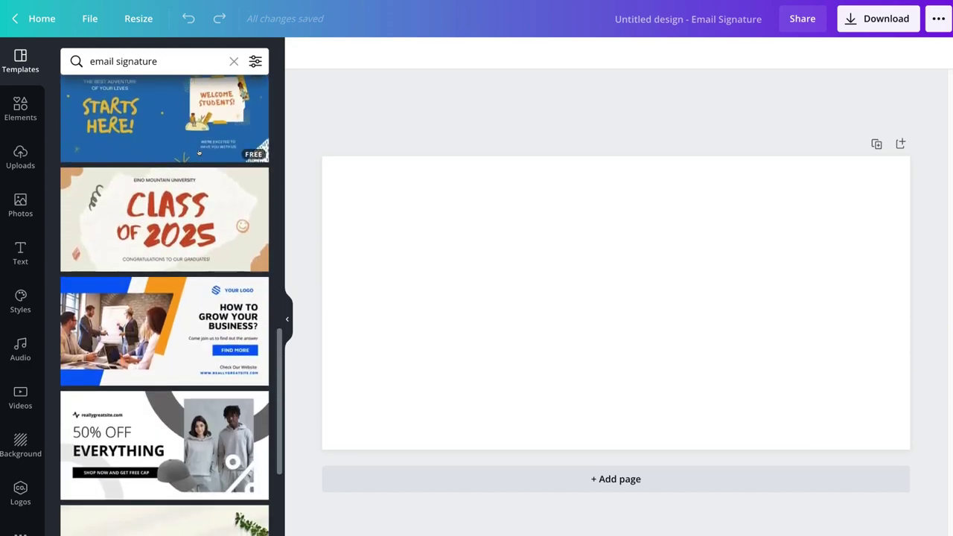
scroll(199, 153, down, 4)
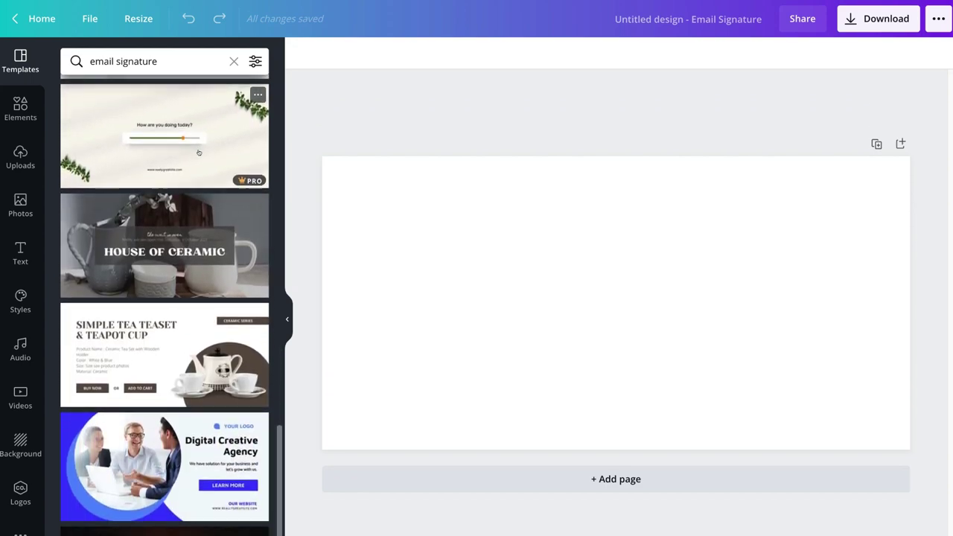
scroll(202, 160, down, 1)
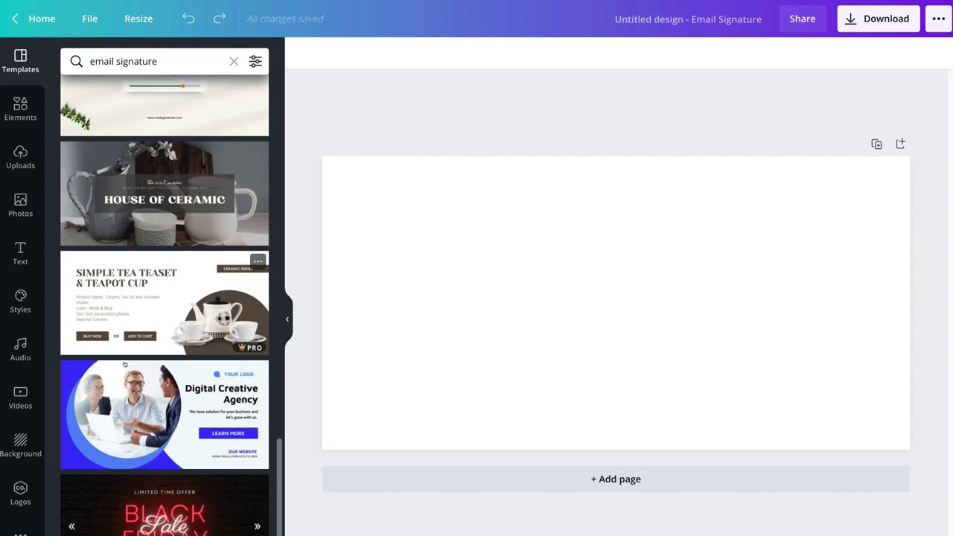
Step: Apply the Digital Creative Agency template and select its YOUR LOGO text
click(152, 406)
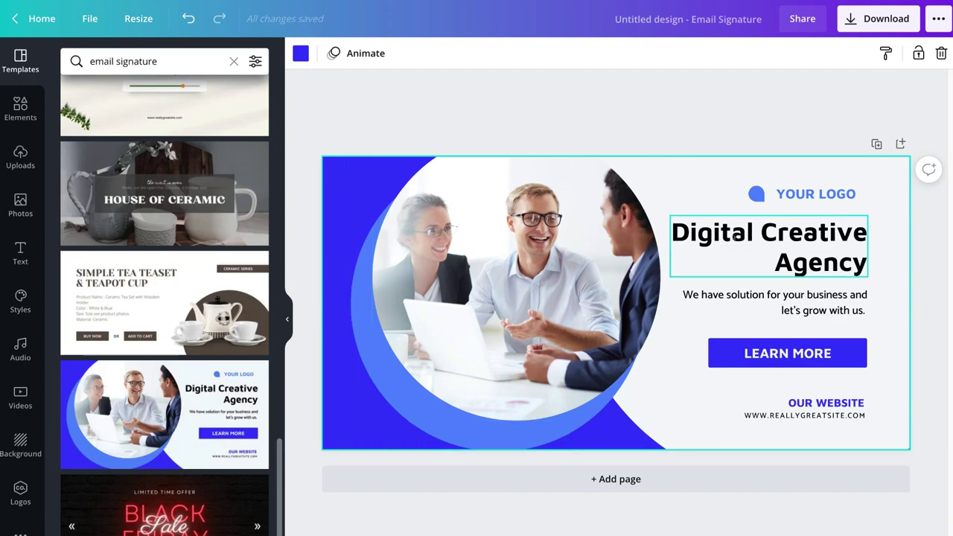
click(800, 192)
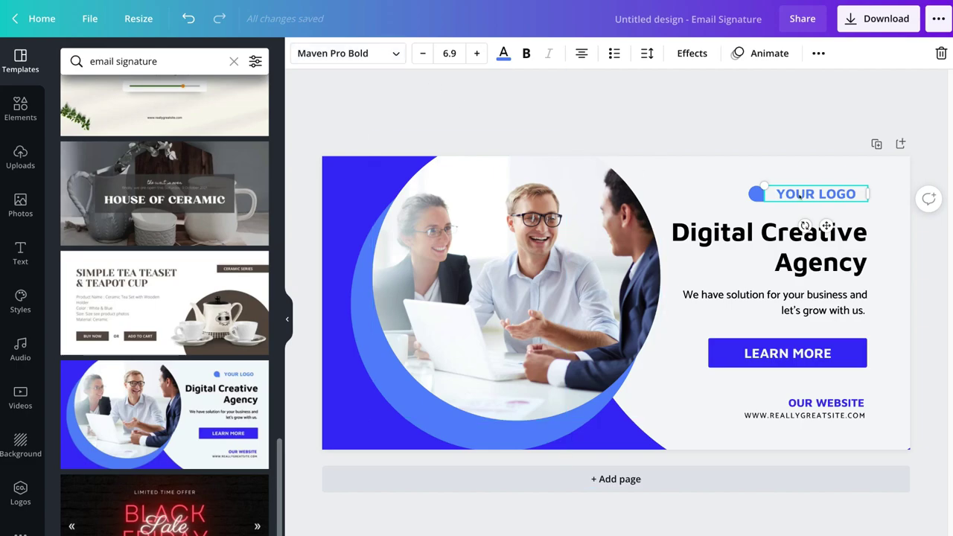
Step: Nudge the YOUR LOGO text down and paste the consulting firm's name over the headline
drag(810, 197, 817, 223)
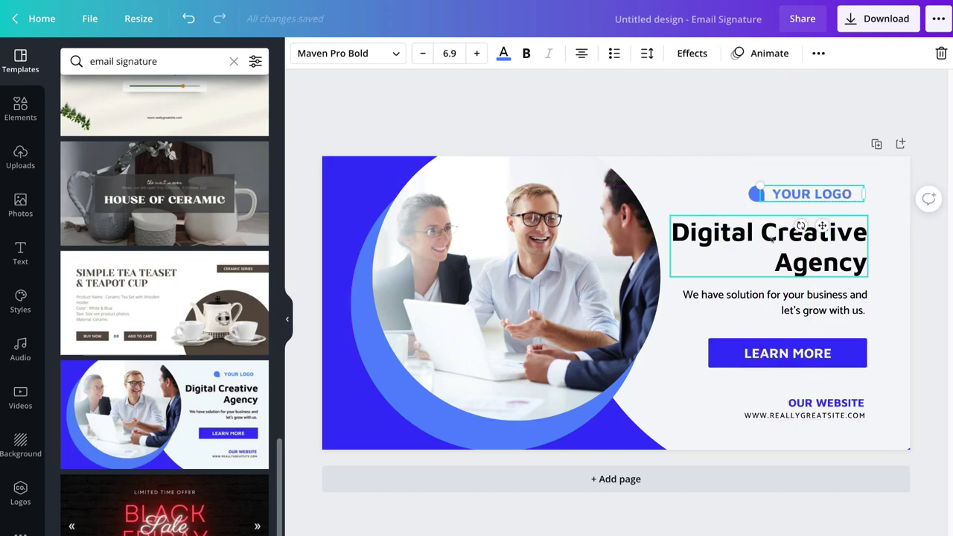
click(819, 257)
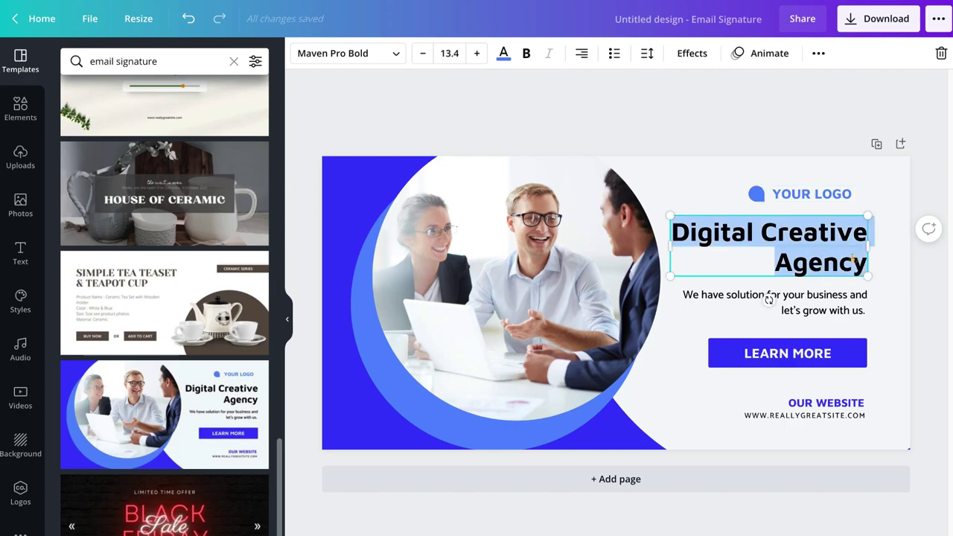
click(816, 254)
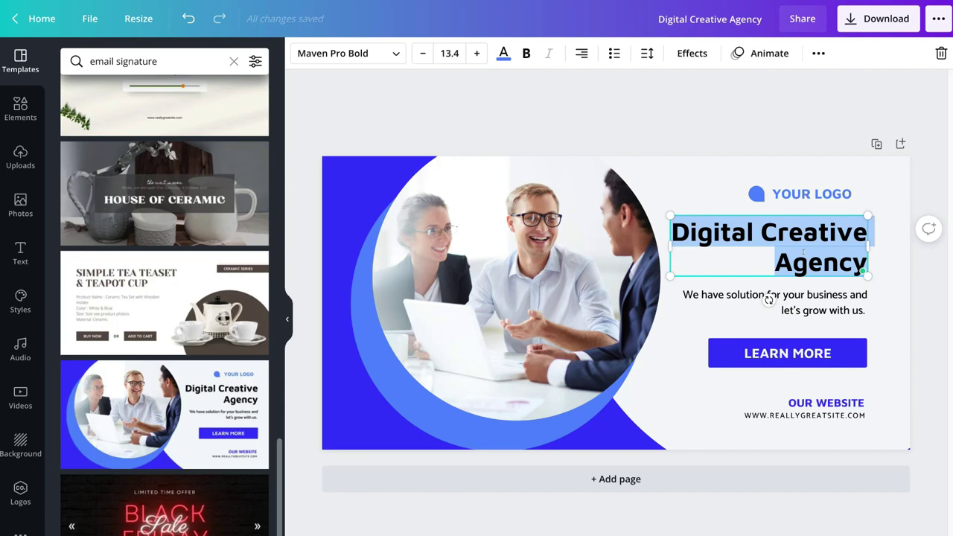
text(Stewart Gauld Consulting)
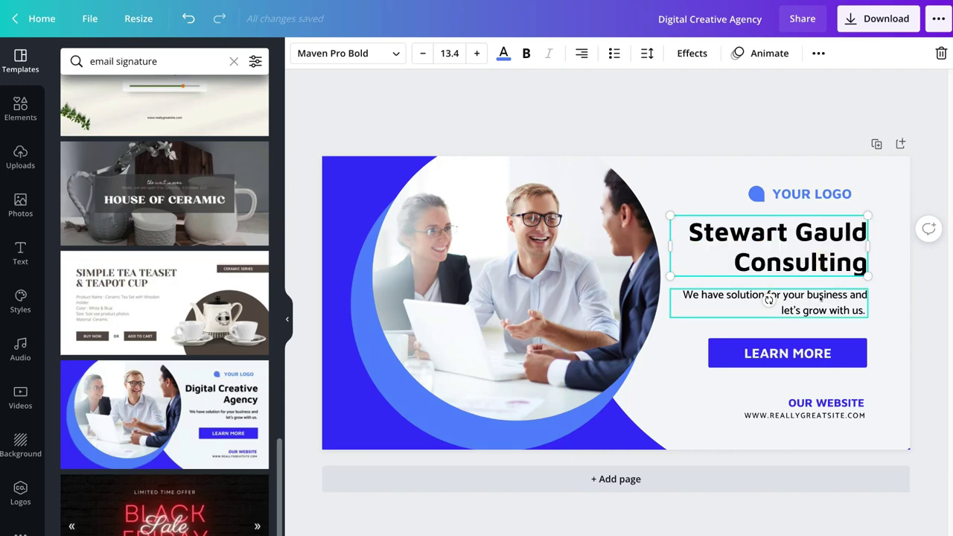
click(820, 299)
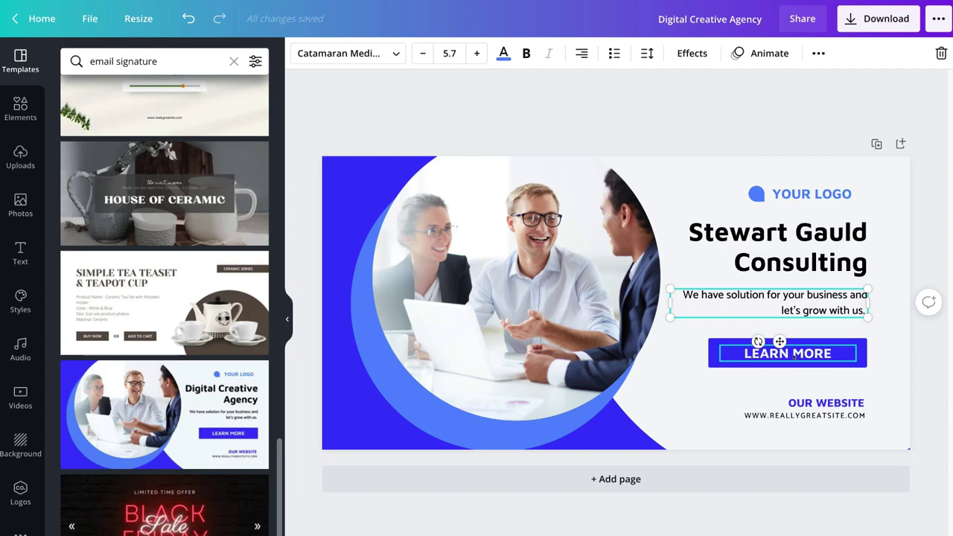
Step: Change the button text to 'CALL US NOW' and the website line to the firm's web address
double_click(794, 356)
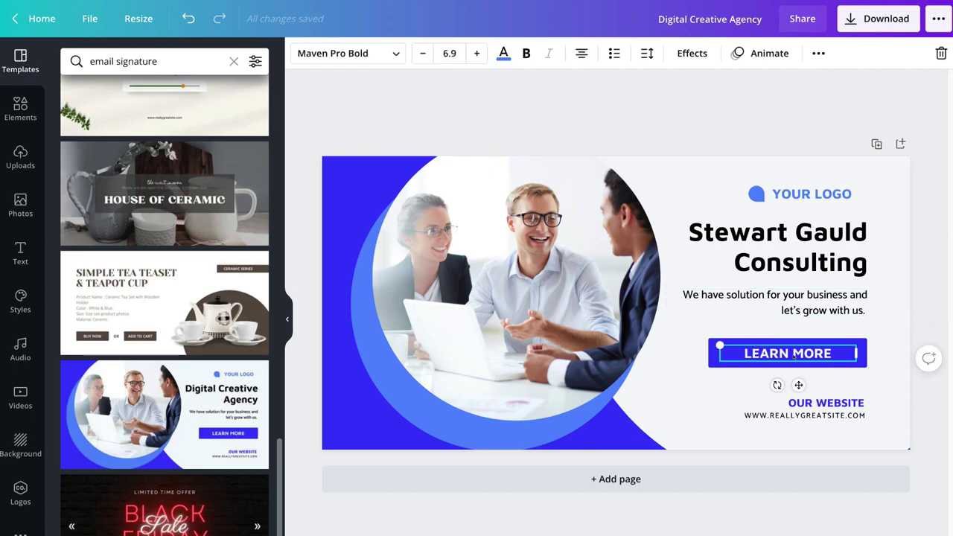
text(CALL US NOW)
click(815, 415)
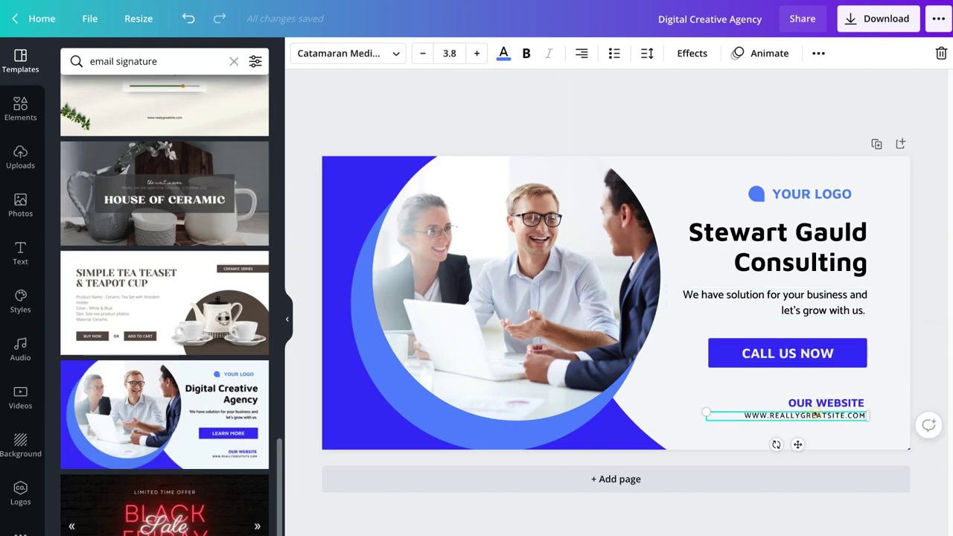
double_click(837, 413)
text(WWW.STEWARTGAULD.COM)
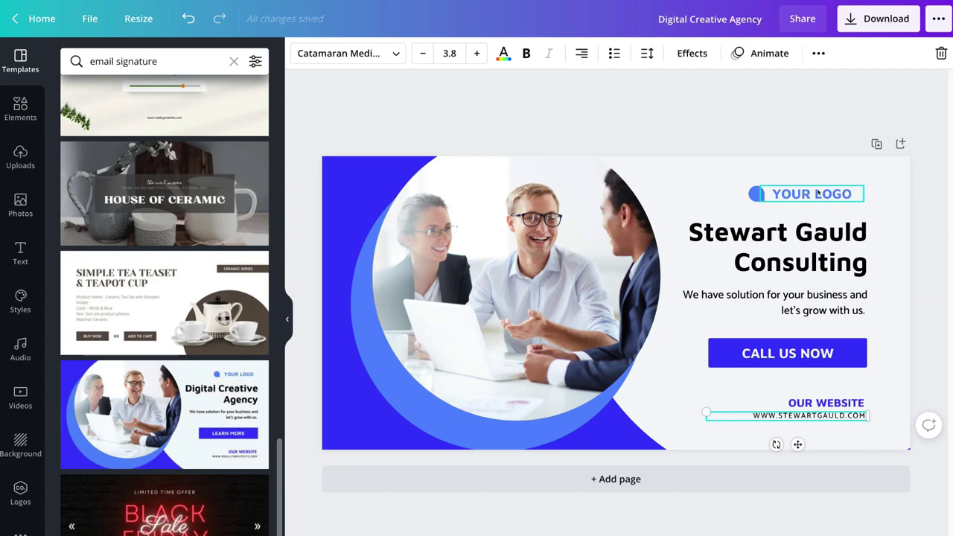
Step: Delete the YOUR LOGO placeholder text and the blue logo circle
right_click(816, 193)
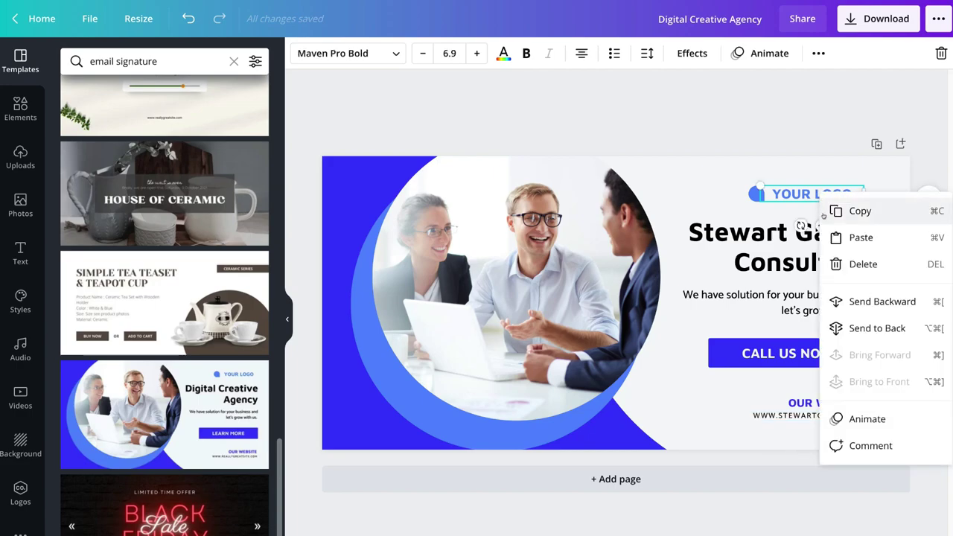
click(830, 262)
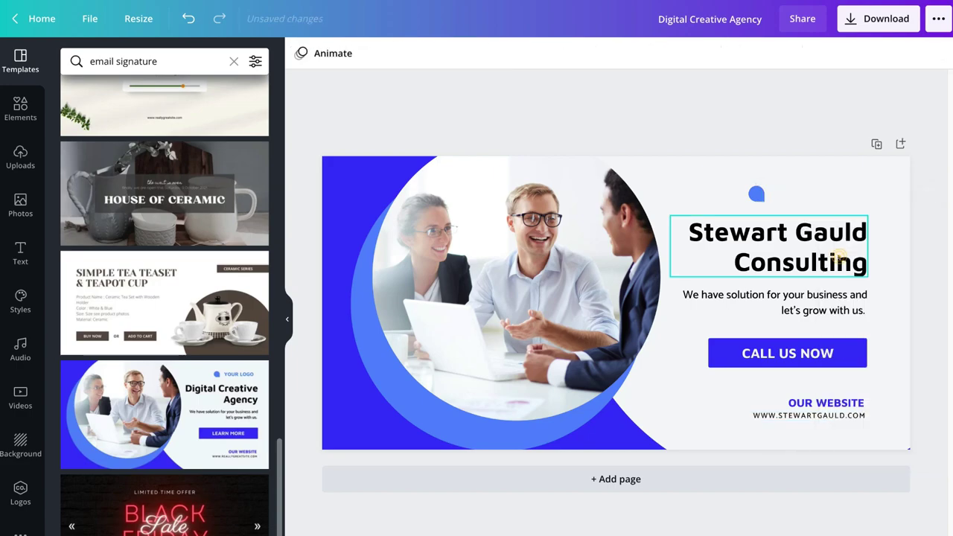
right_click(755, 193)
click(794, 264)
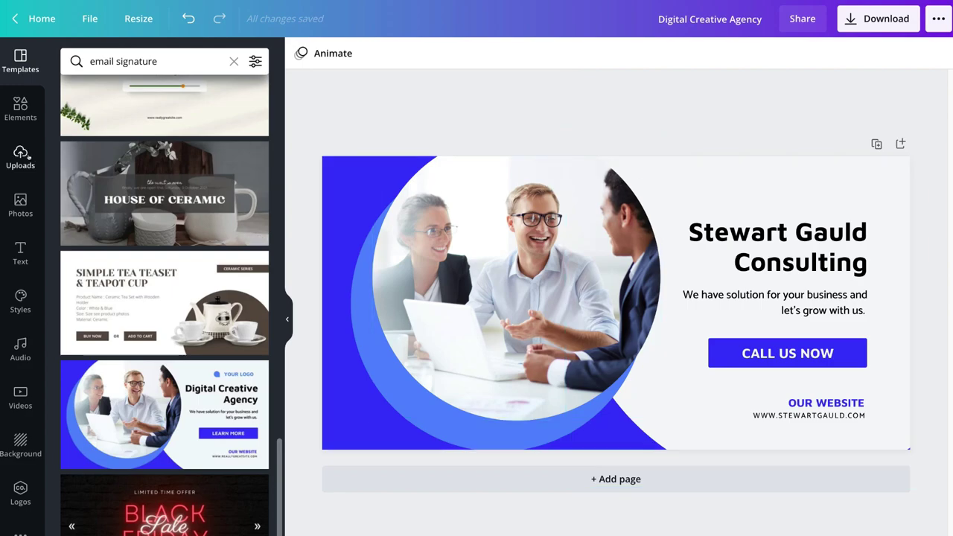
Step: Upload 'Blue and White Modern Real Estate Business Card copy.png' from the computer
click(21, 155)
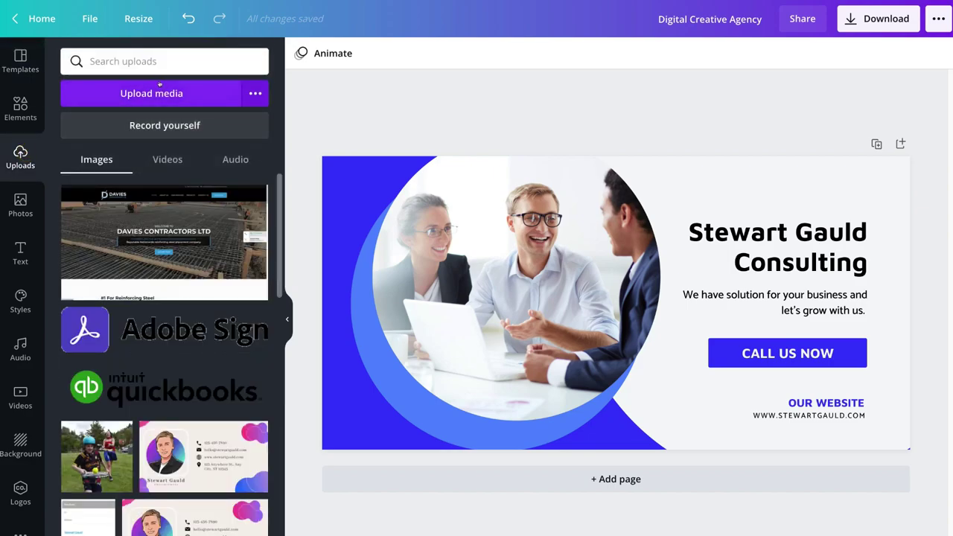
click(194, 85)
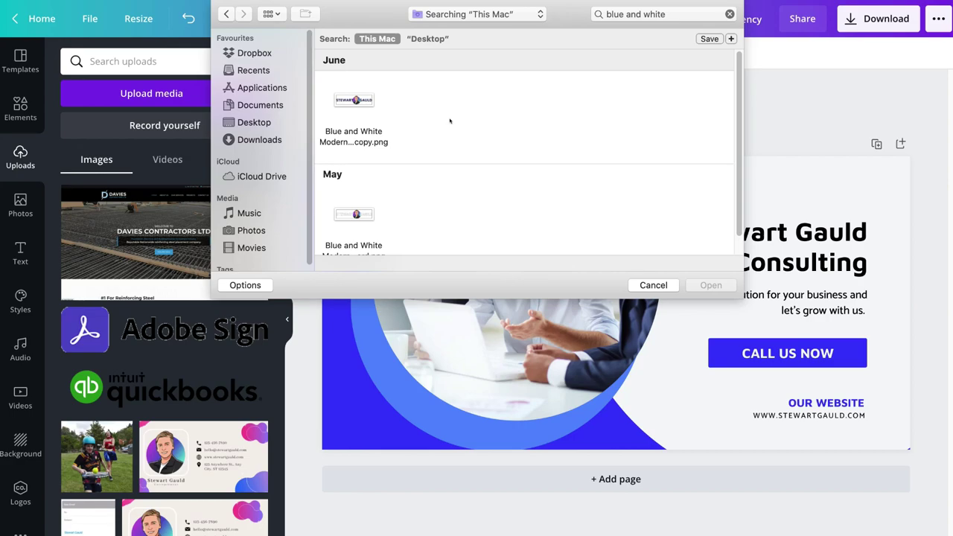
click(366, 102)
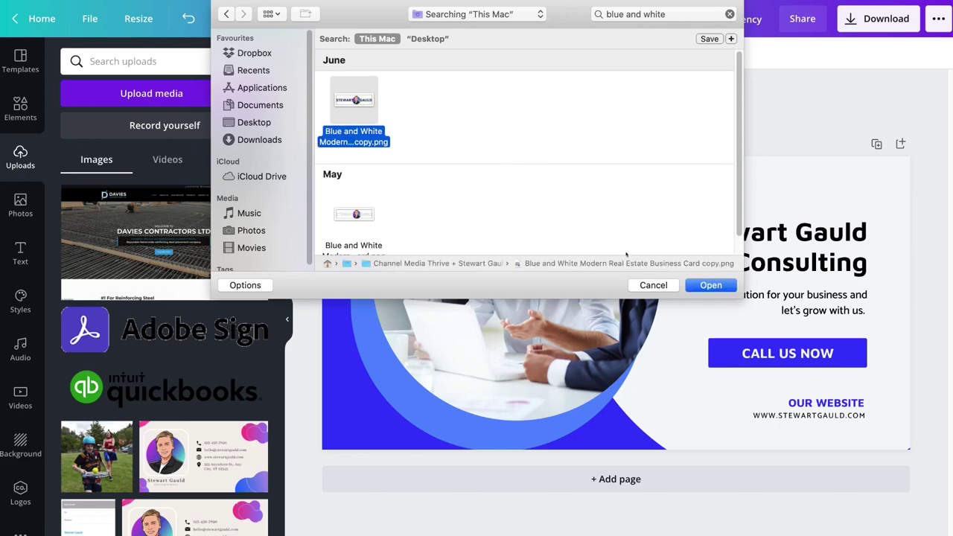
click(703, 284)
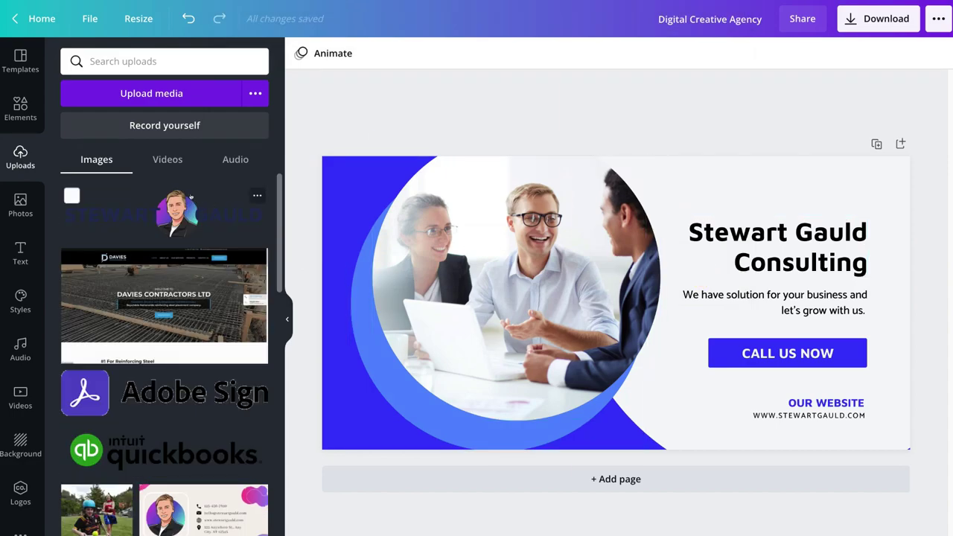
Step: Add the uploaded logo, shrink it and fit it into the banner's top-right corner
click(165, 203)
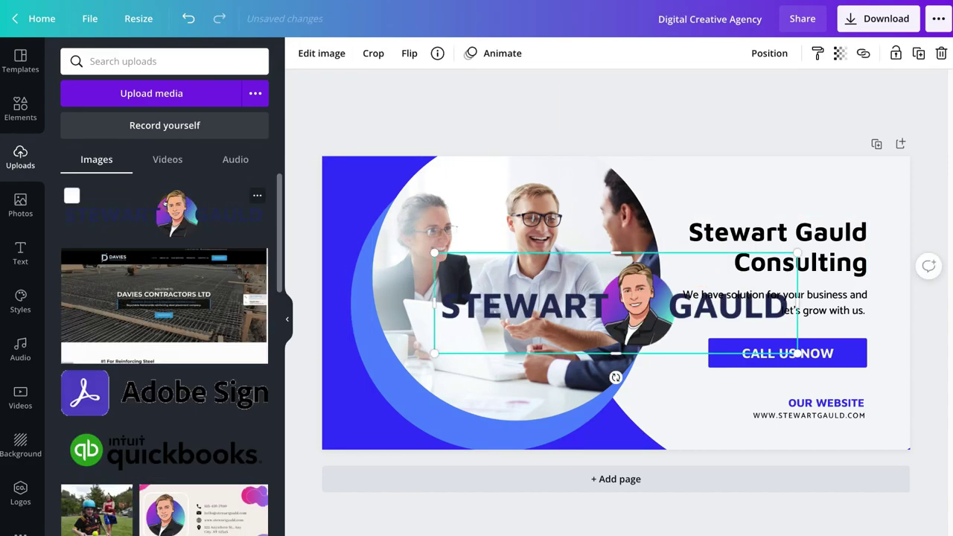
drag(511, 314, 670, 227)
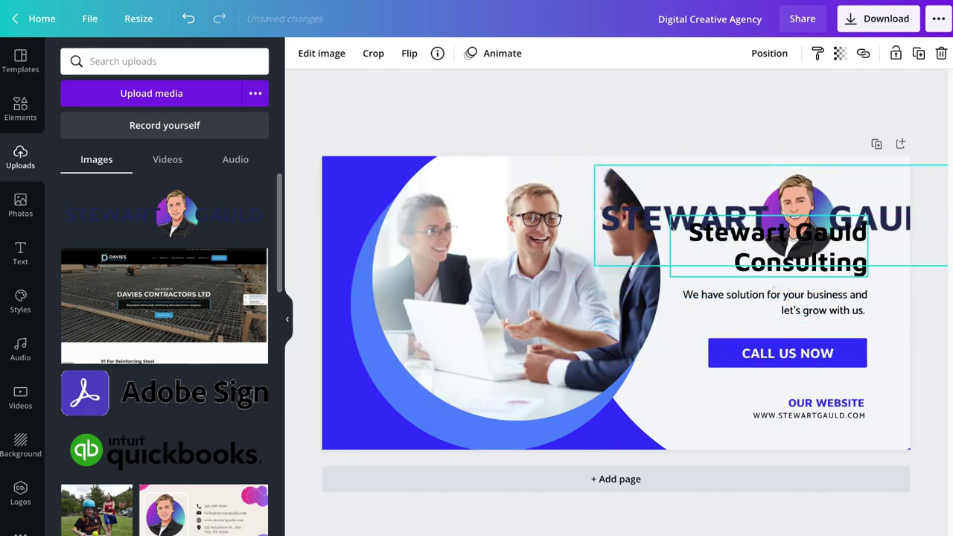
drag(596, 265, 798, 207)
drag(861, 192, 771, 193)
click(893, 254)
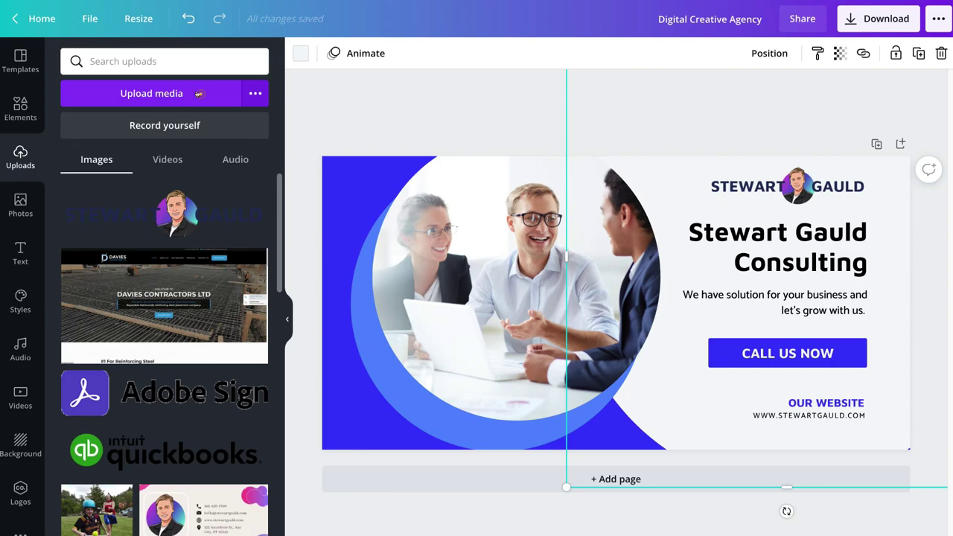
Step: Upload the portrait headshot PNG from the computer
click(198, 94)
click(578, 131)
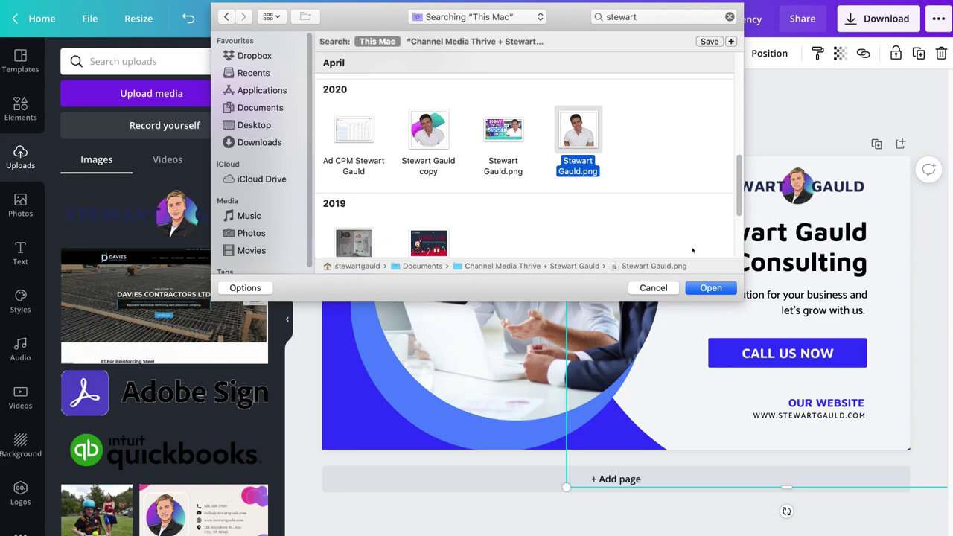
click(709, 287)
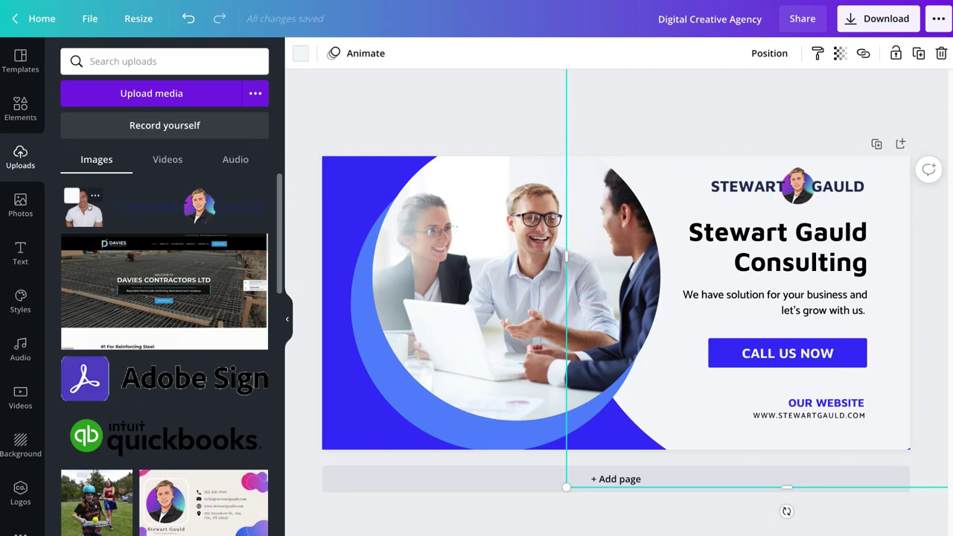
Step: Drop the headshot into the circular photo frame and resize it to fill the circle
drag(88, 206, 426, 248)
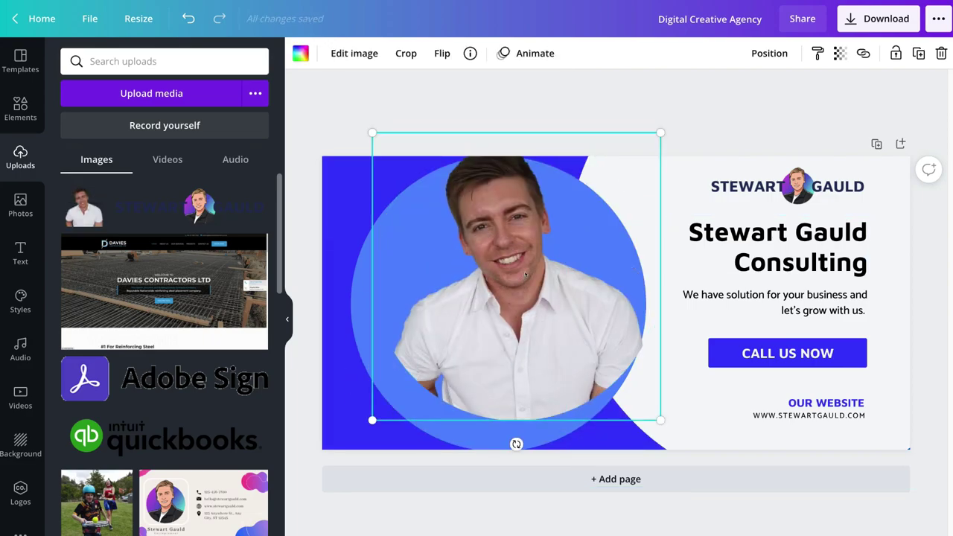
drag(658, 134, 630, 163)
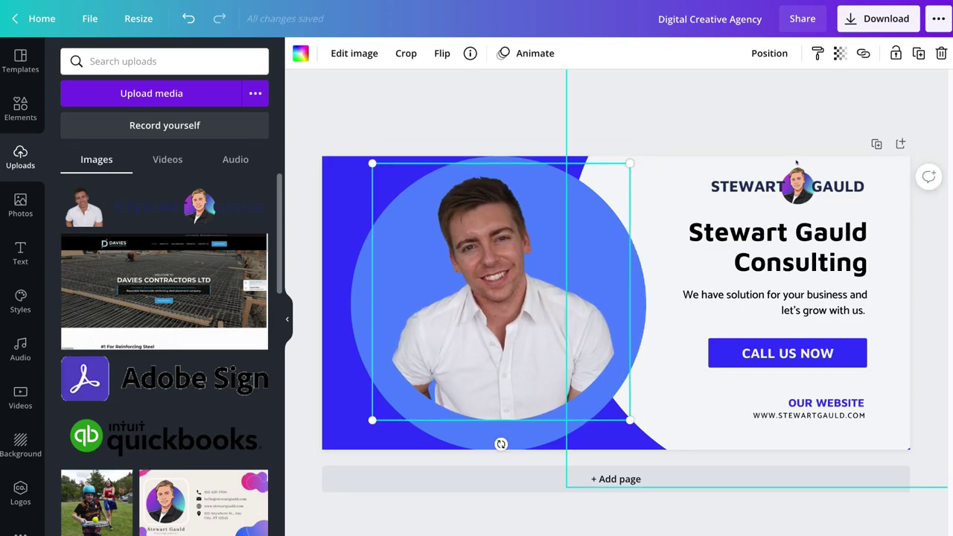
click(724, 122)
drag(518, 266, 525, 296)
drag(377, 189, 345, 157)
drag(445, 285, 450, 285)
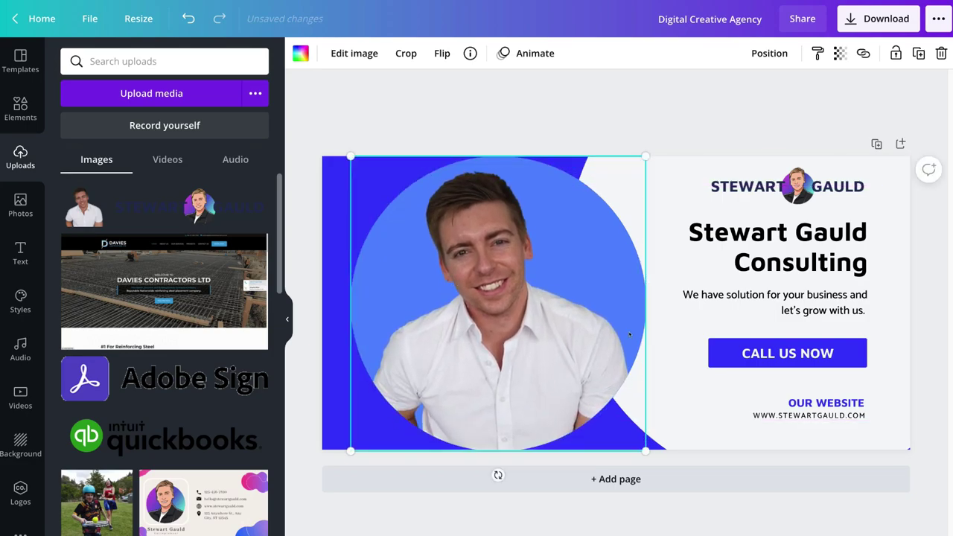
click(738, 397)
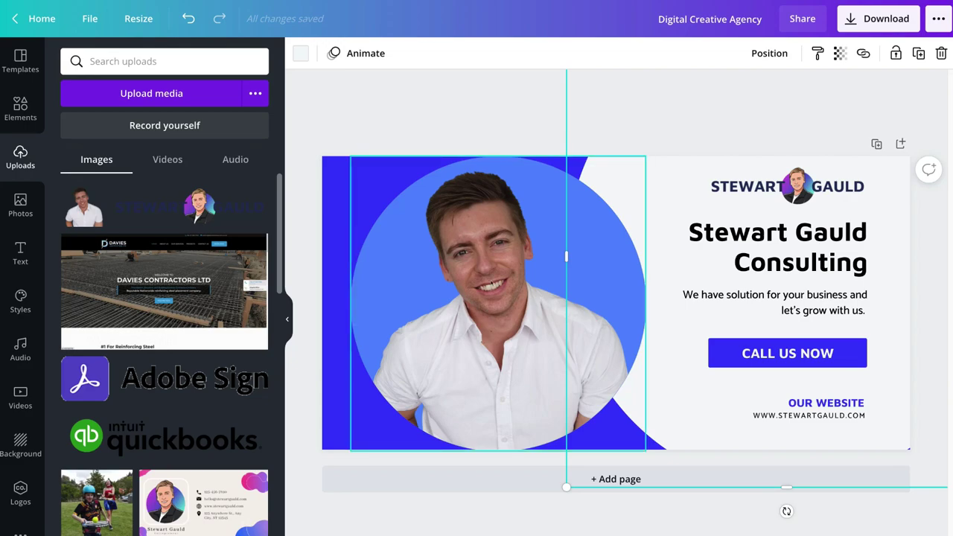
click(25, 117)
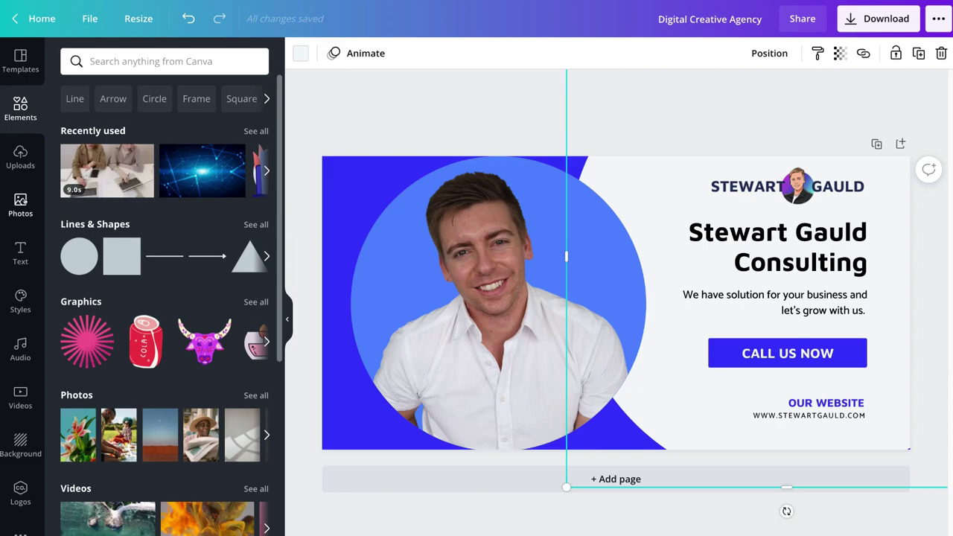
Step: Browse the Photos library, then the Text options with heading, subheading and body styles
click(20, 203)
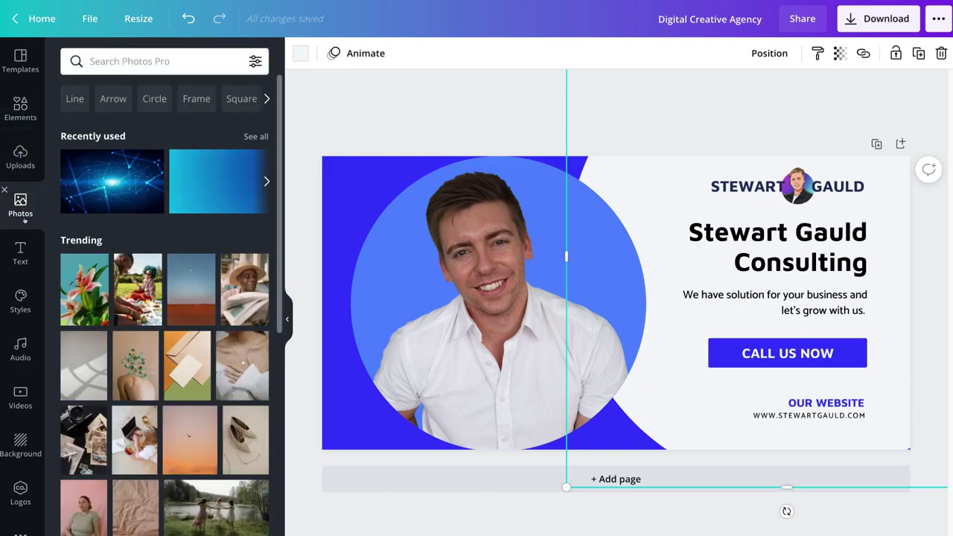
click(20, 253)
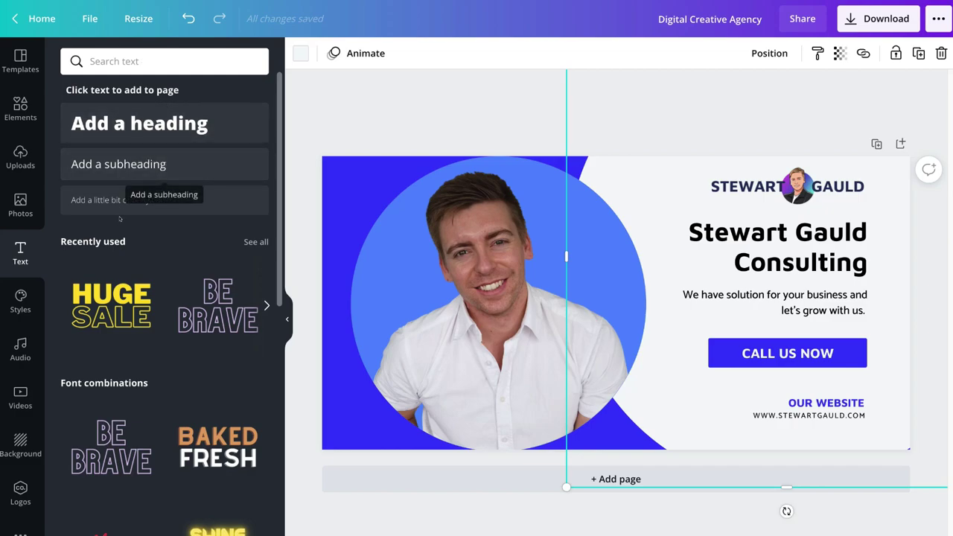
scroll(141, 289, down, 3)
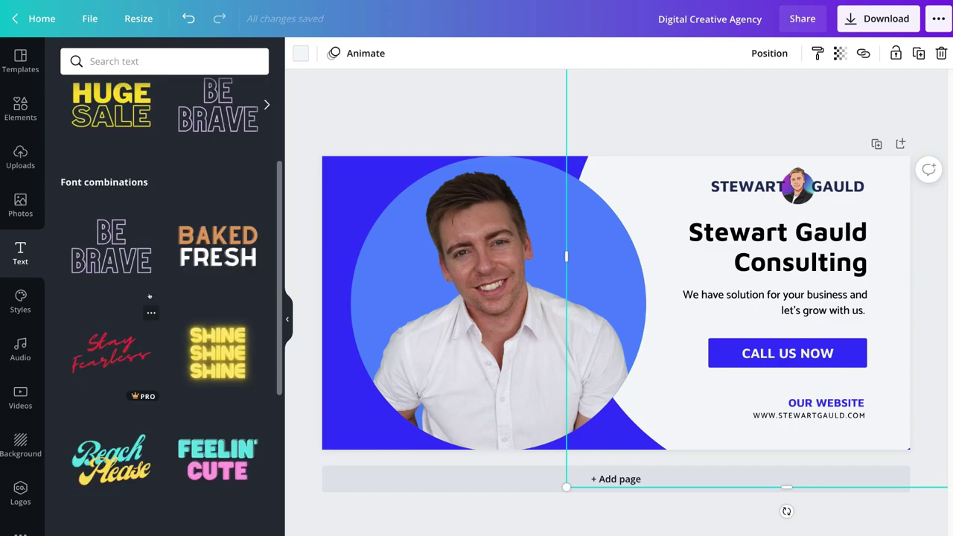
scroll(149, 297, up, 3)
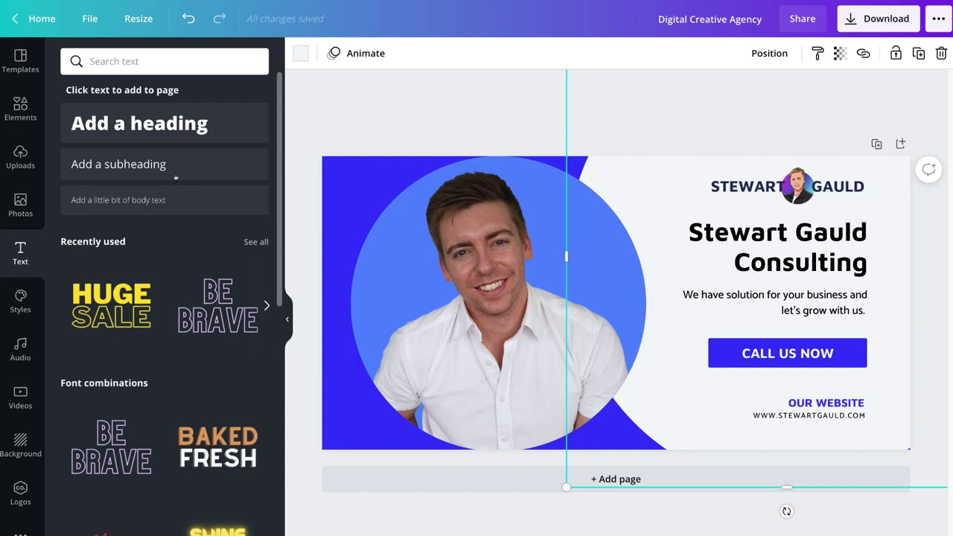
click(138, 124)
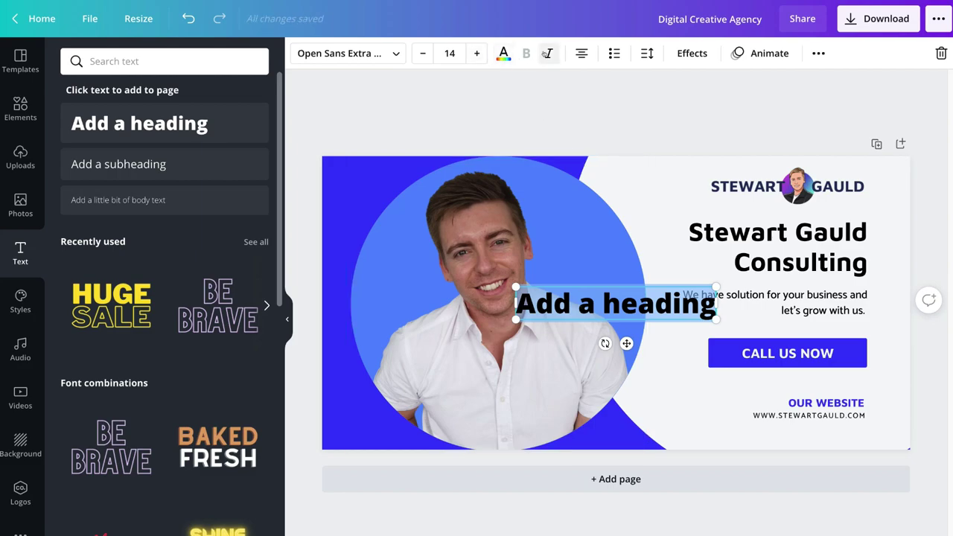
key(Escape)
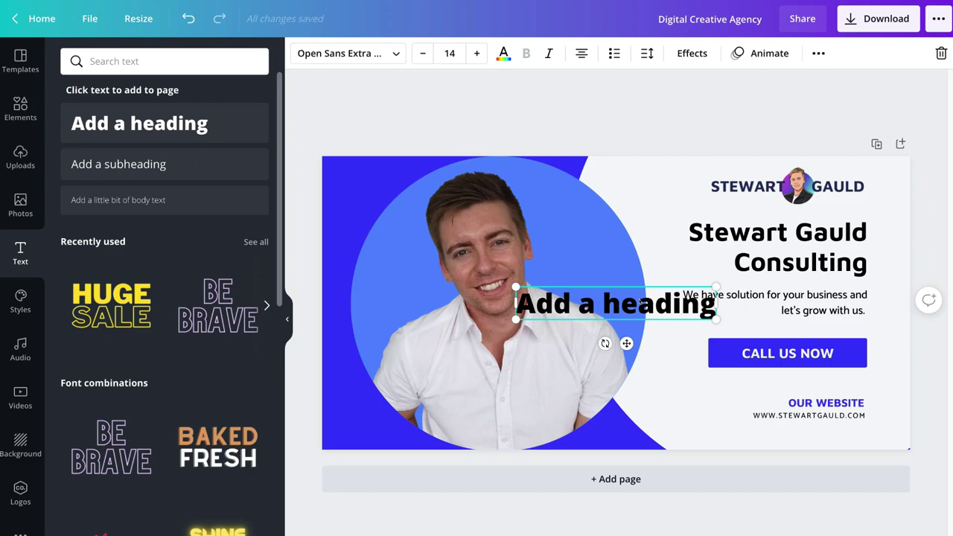
right_click(641, 301)
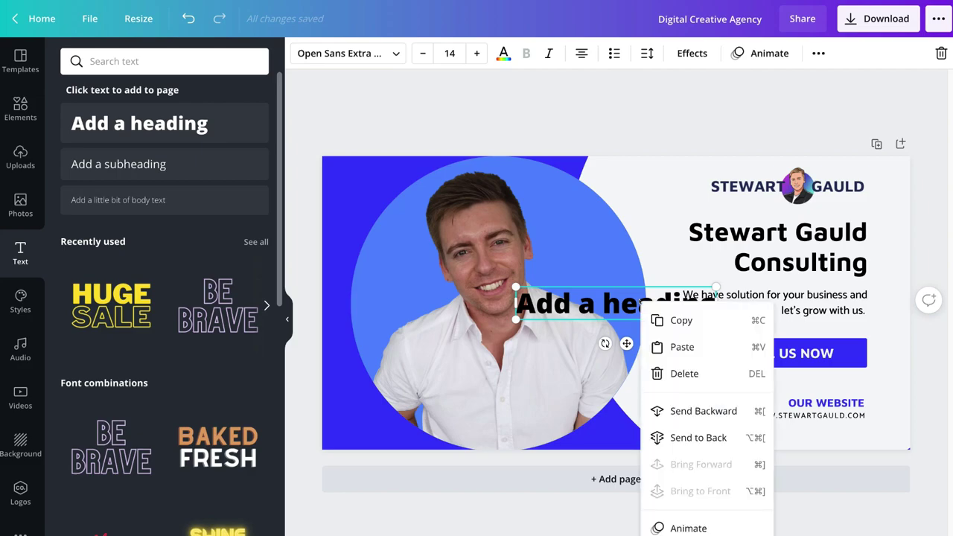
click(694, 379)
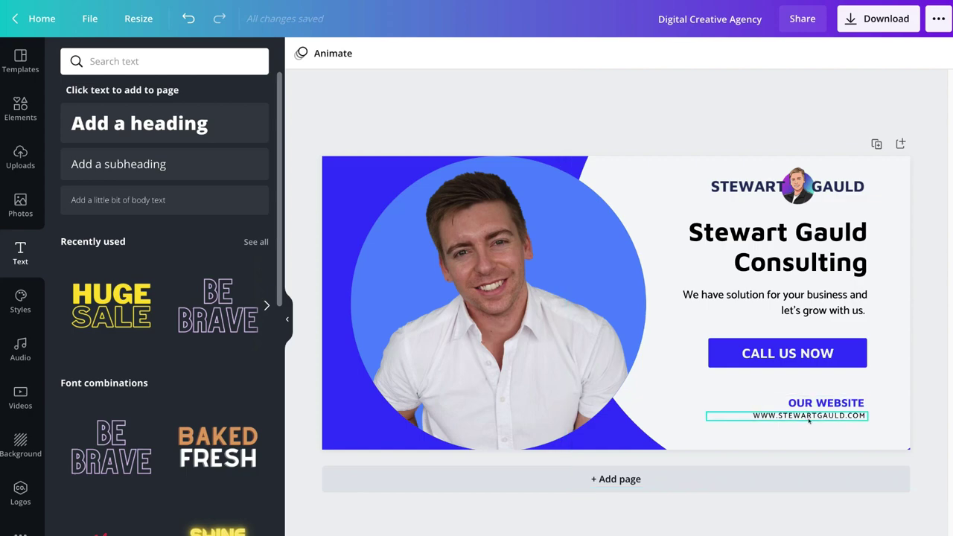
Step: Duplicate the website address text and place the copy just below it
right_click(819, 417)
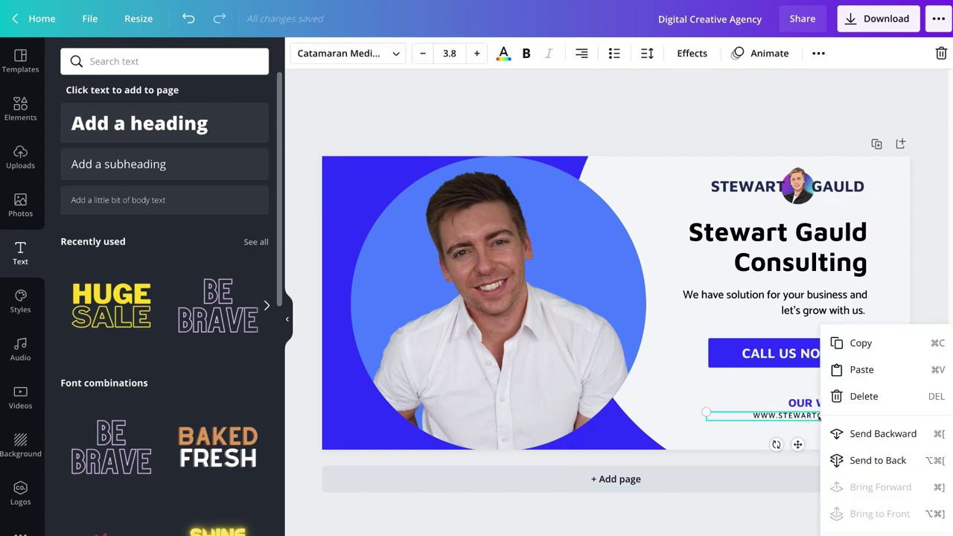
click(834, 342)
click(751, 445)
right_click(755, 332)
click(795, 366)
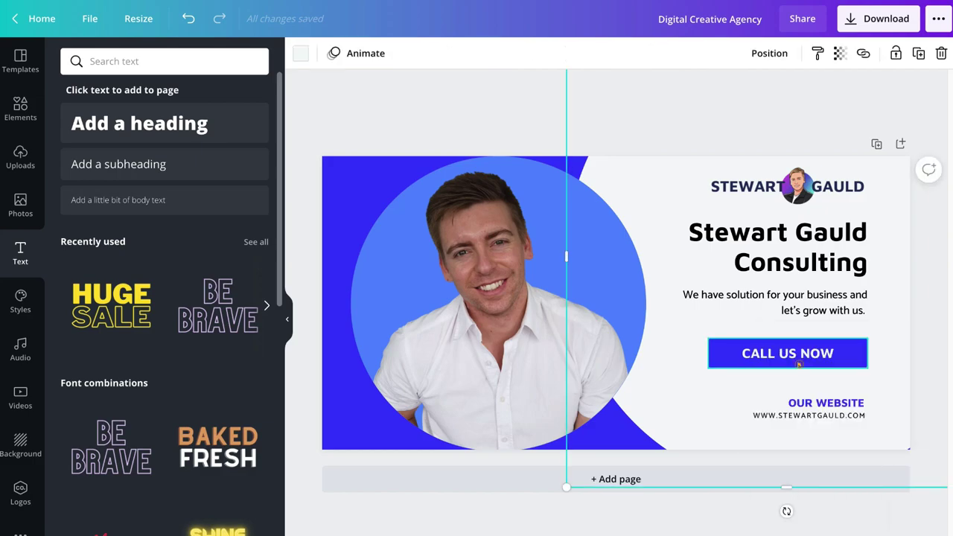
drag(818, 445, 798, 430)
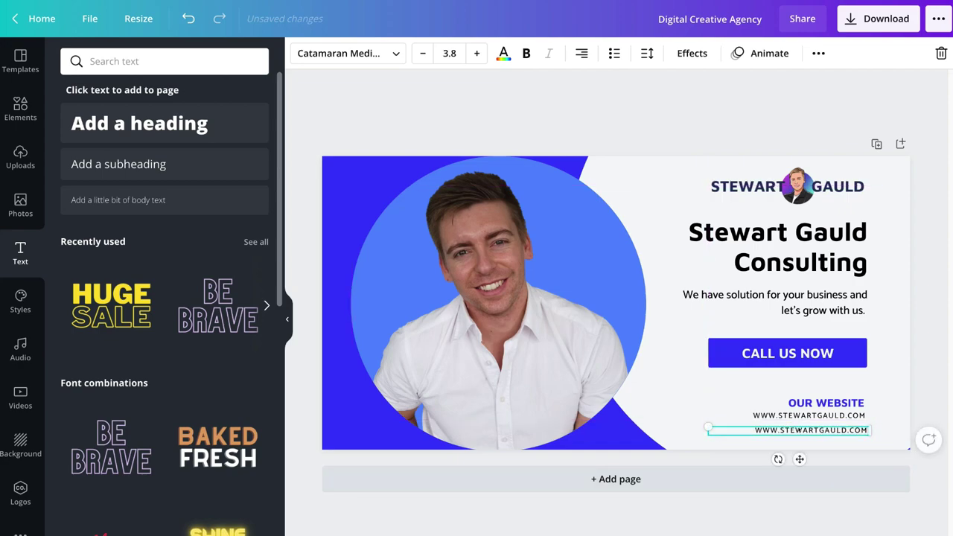
Step: Replace the copy with the firm's phone number and raise its font size to 4.8
double_click(798, 430)
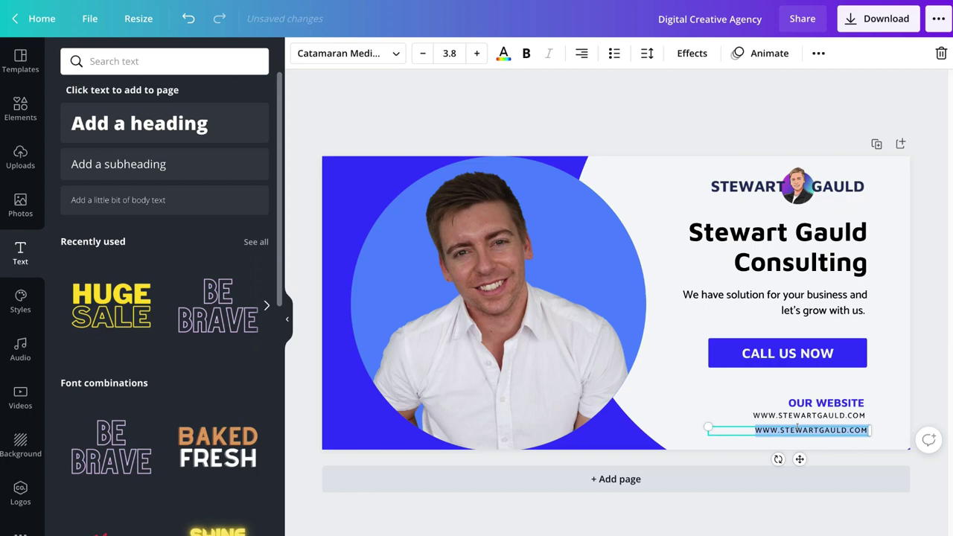
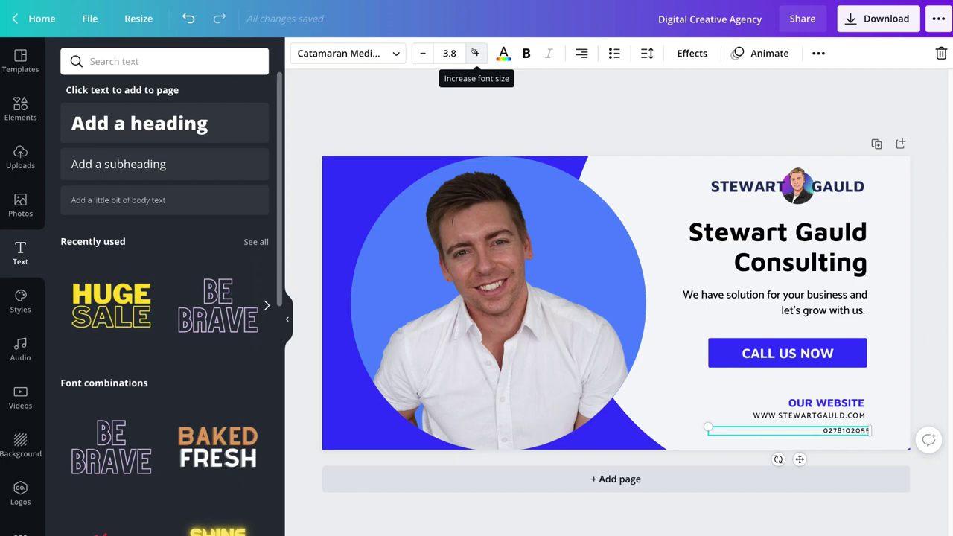
click(475, 53)
click(475, 52)
click(475, 52)
click(475, 52)
click(927, 354)
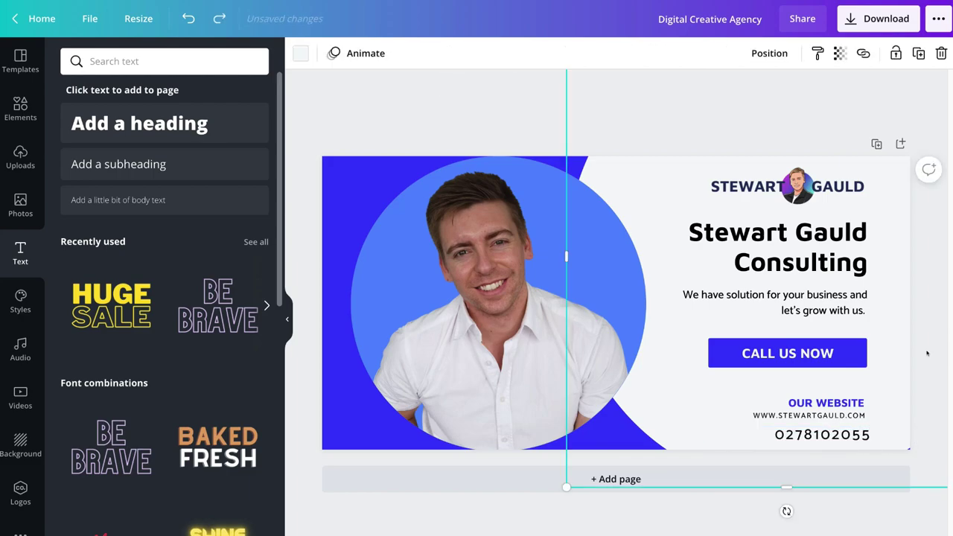
Step: Raise the OUR WEBSITE heading and nudge the web address up above the phone number
drag(839, 405, 842, 395)
click(846, 414)
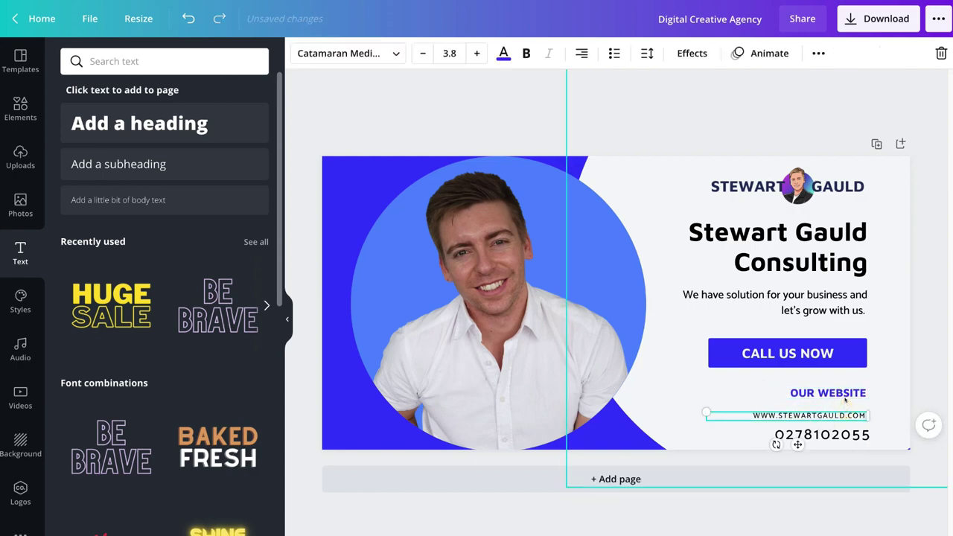
key(Up)
key(Up)
key(Up)
key(Up)
key(Up)
key(Up)
key(Up)
key(Up)
key(Escape)
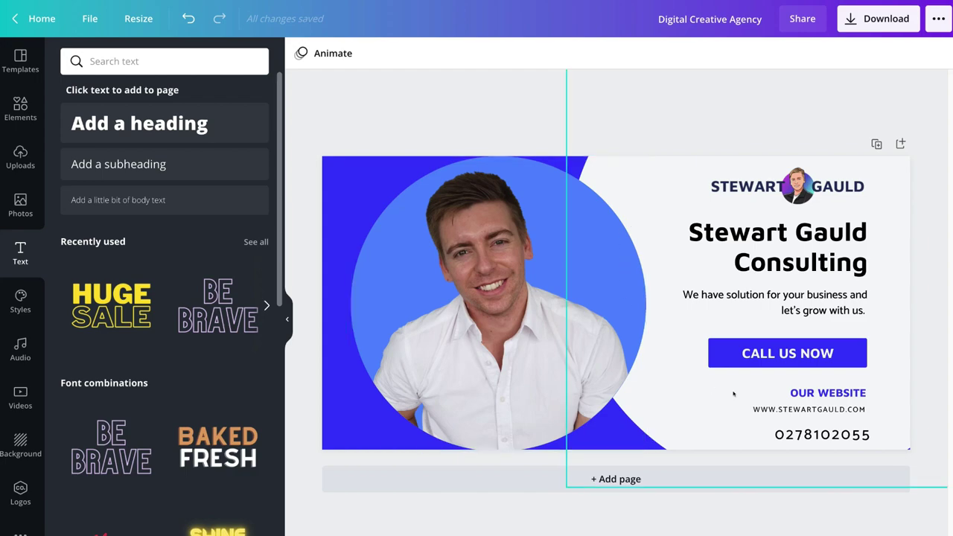
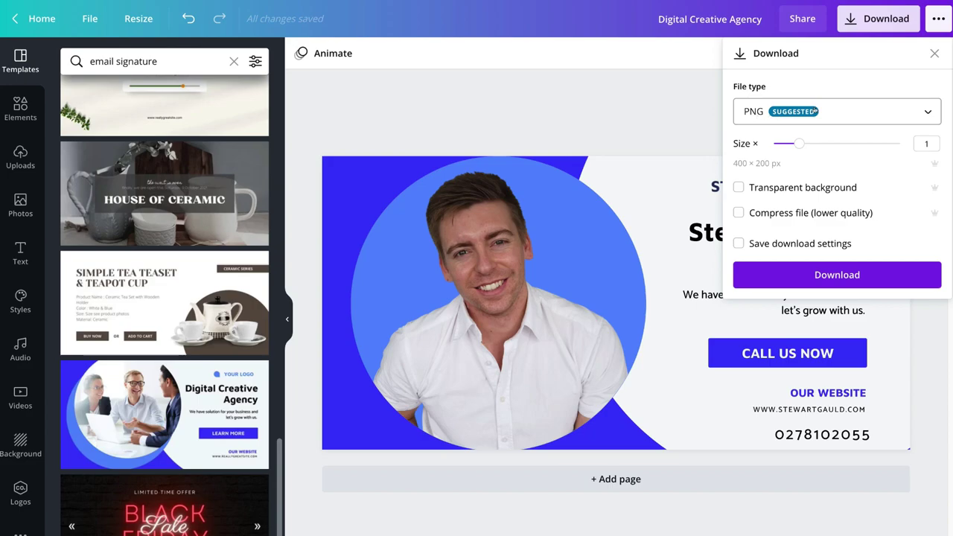
Step: Export the signature as a PNG, preview the downloaded image, then return to the editor
click(859, 270)
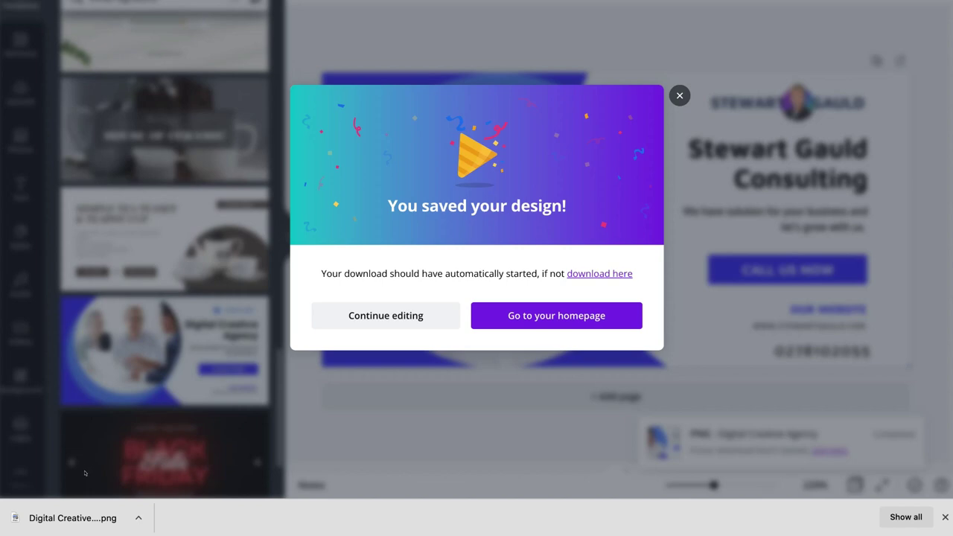
click(74, 516)
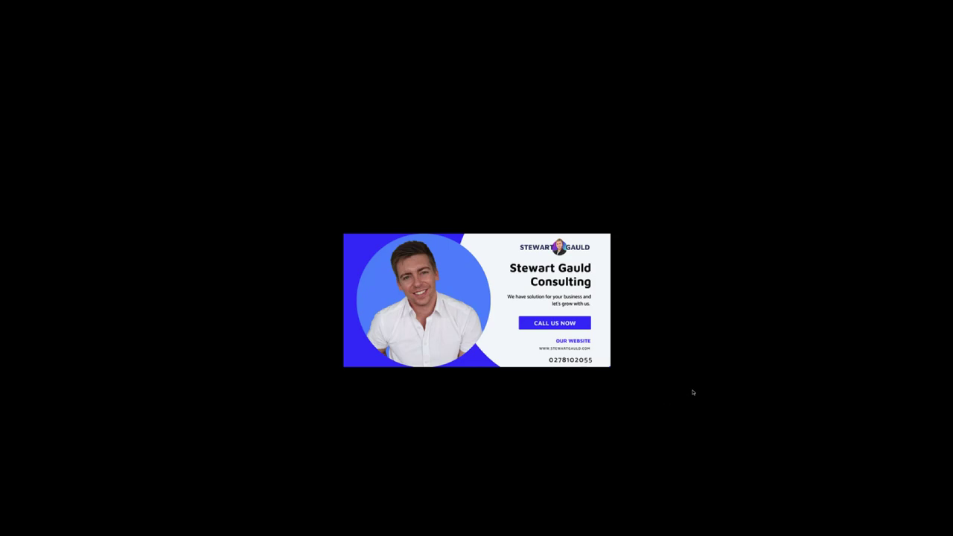
key(Escape)
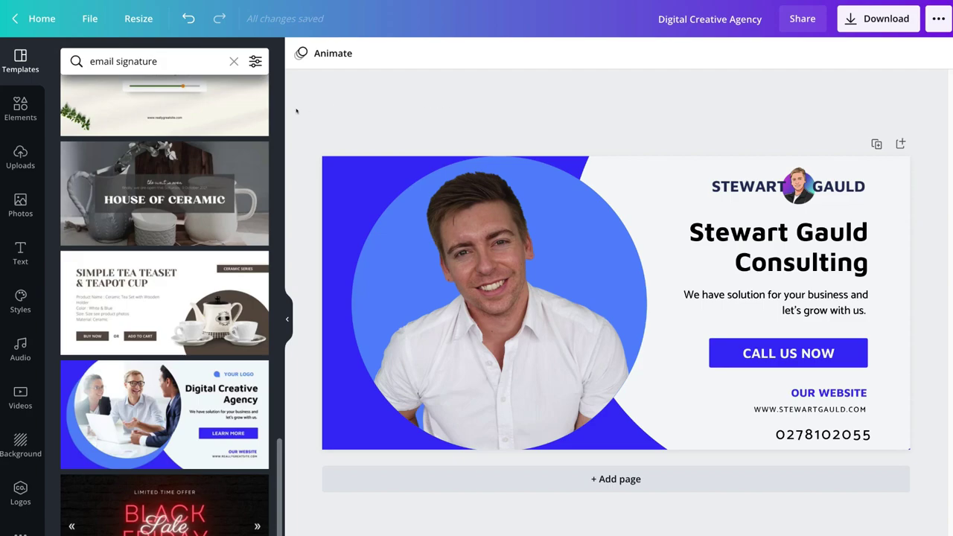
Step: Select every signature element, group them into one piece, and copy the group
drag(296, 111, 920, 474)
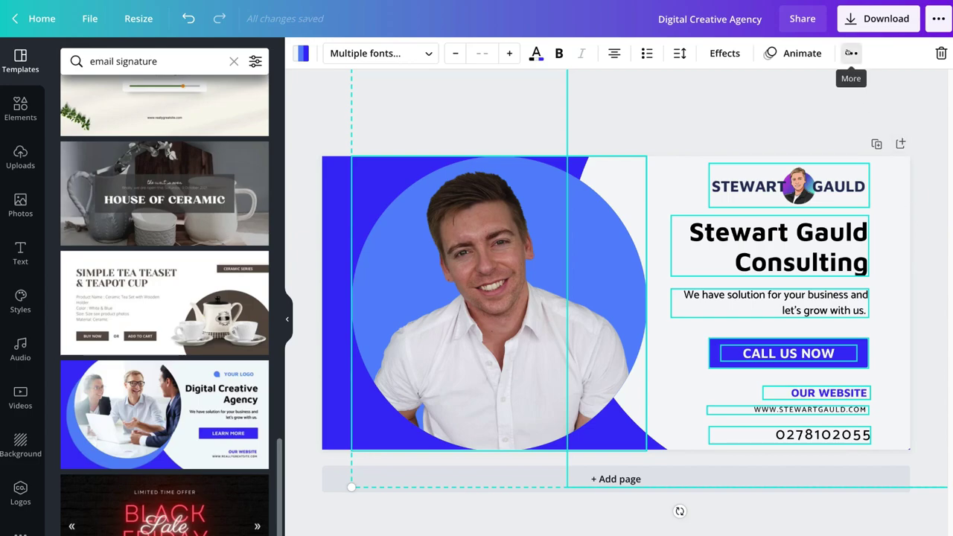
click(851, 53)
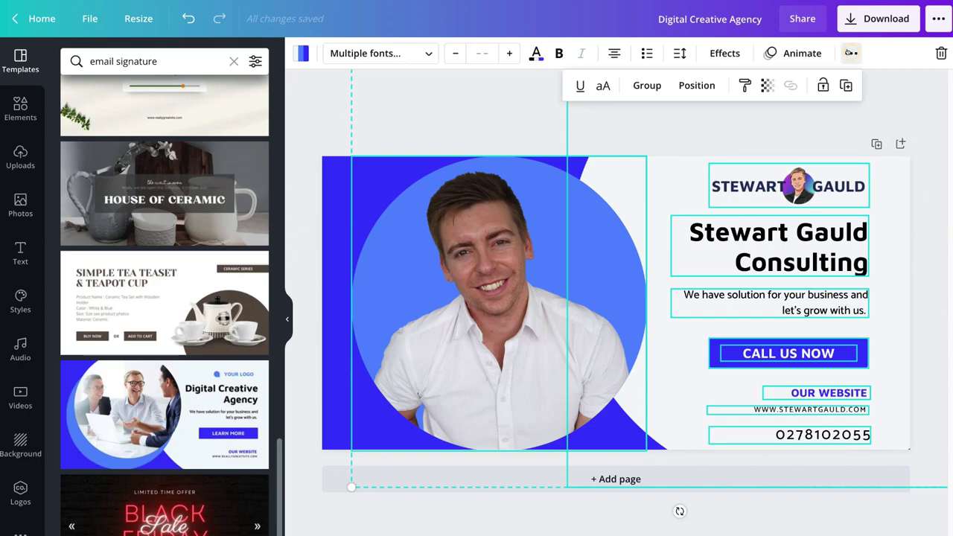
click(645, 85)
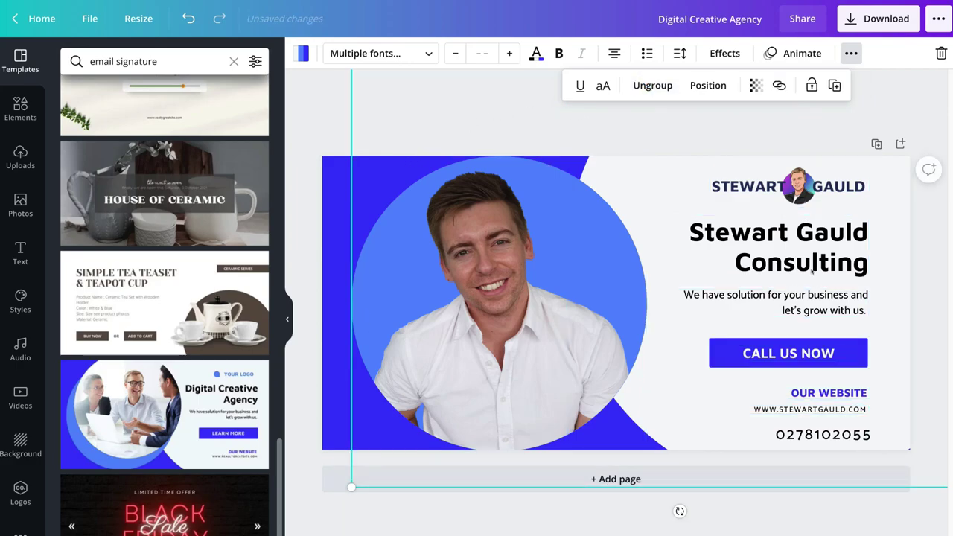
right_click(658, 262)
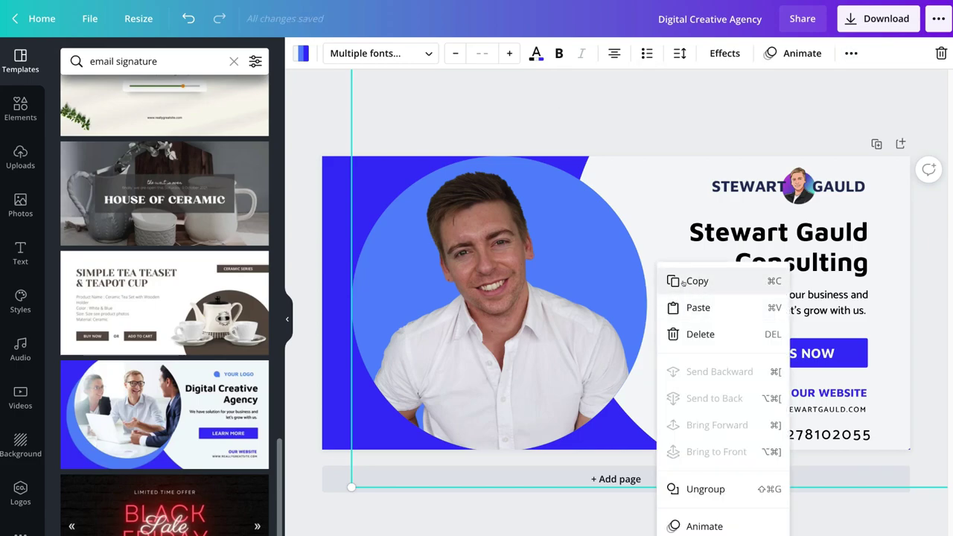
click(683, 283)
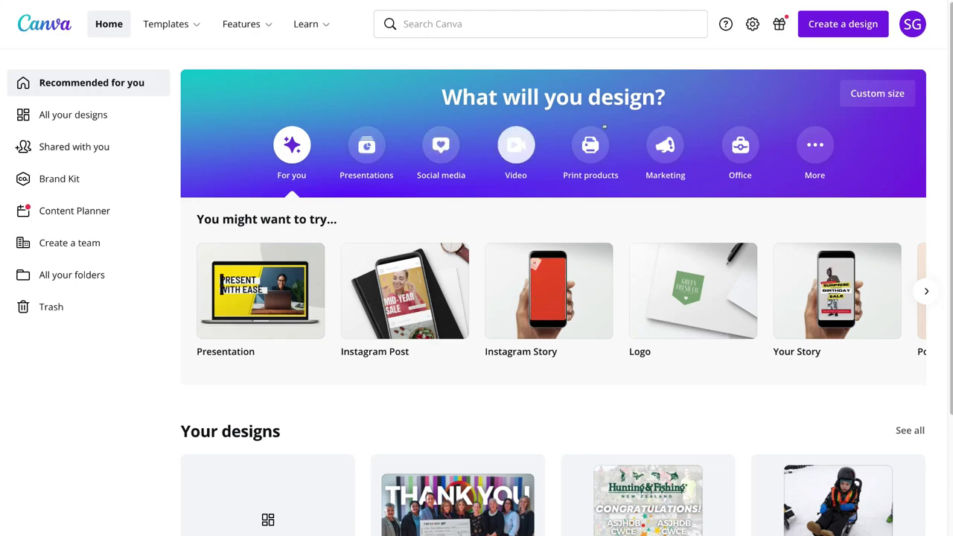
Step: Make a custom-size design with width 1280 px and height 720 px
click(884, 95)
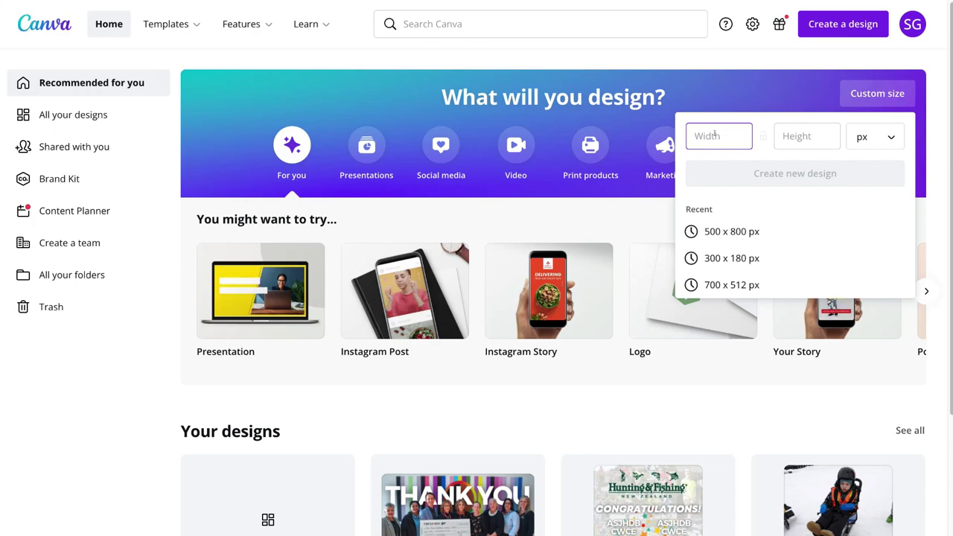
text(1280)
click(783, 135)
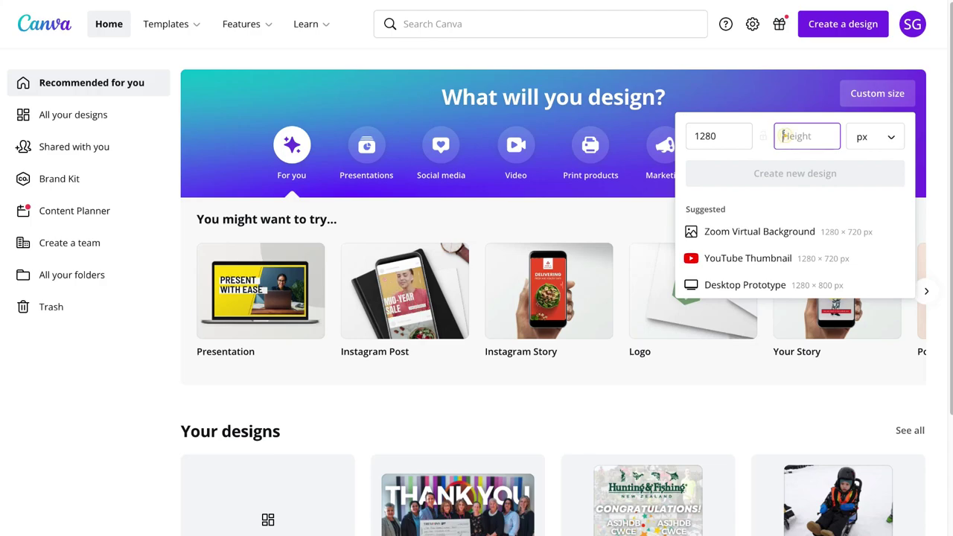
text(720)
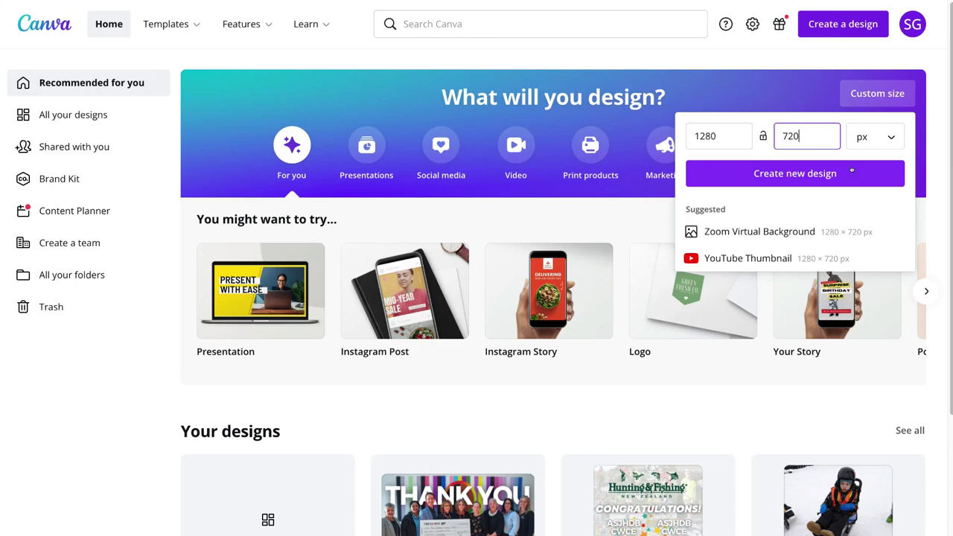
click(756, 173)
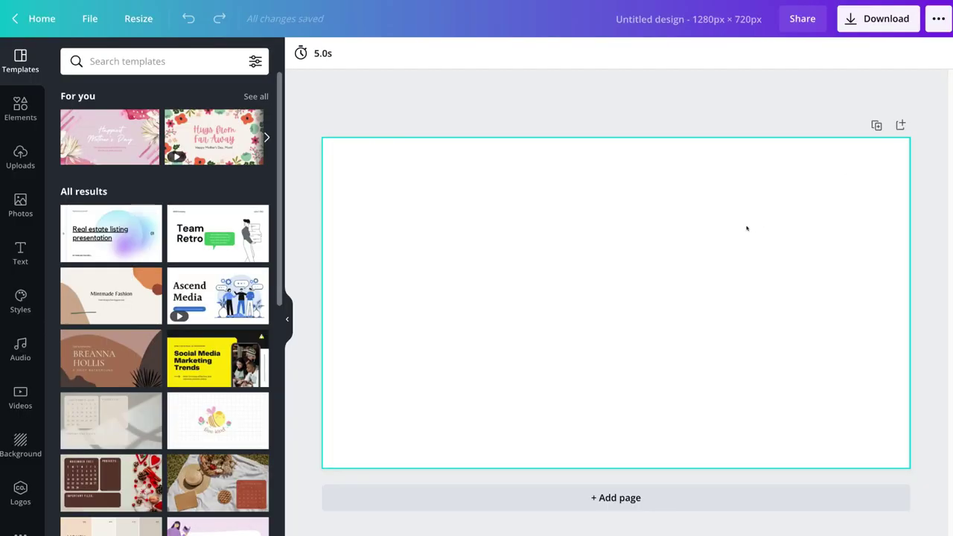
Step: Paste the copied signature group onto the blank page and stretch it to fill the page
right_click(607, 263)
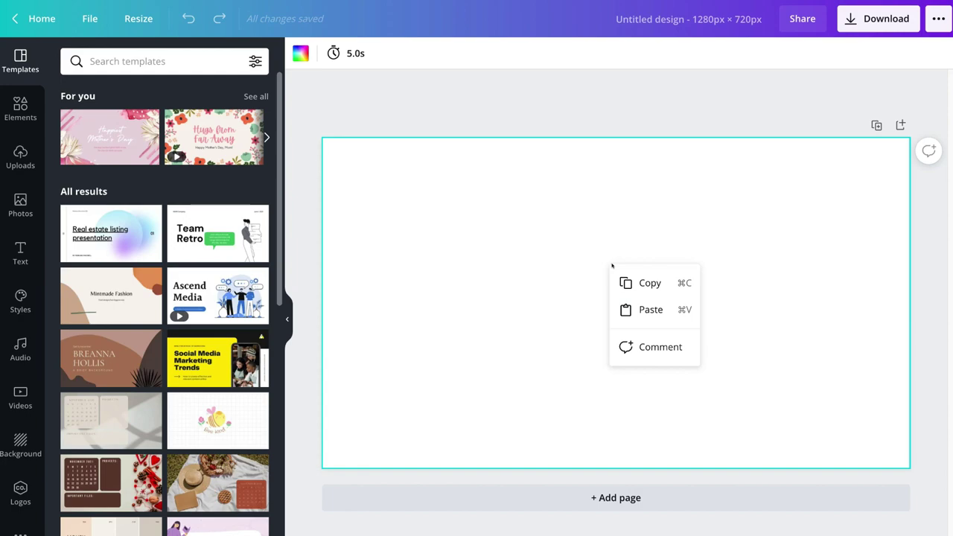
click(653, 309)
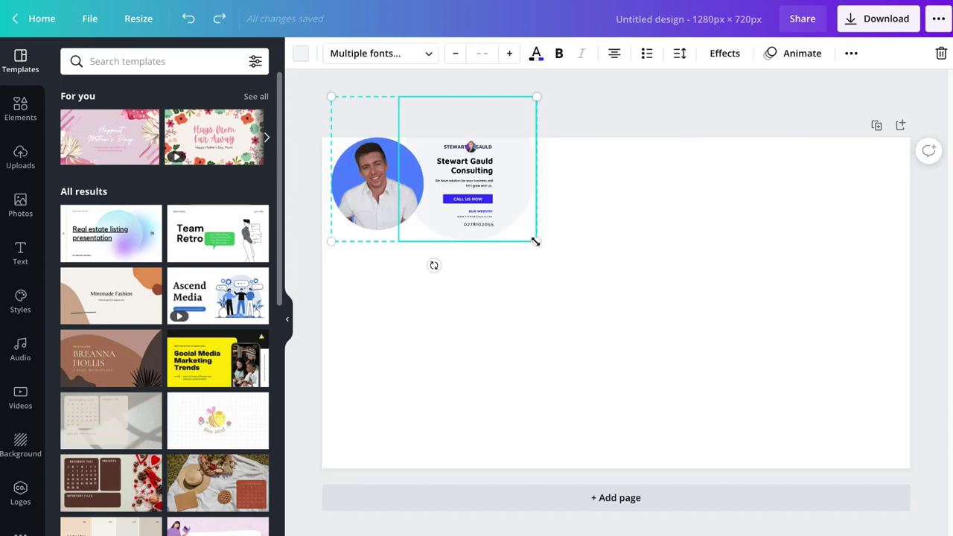
drag(536, 241, 878, 480)
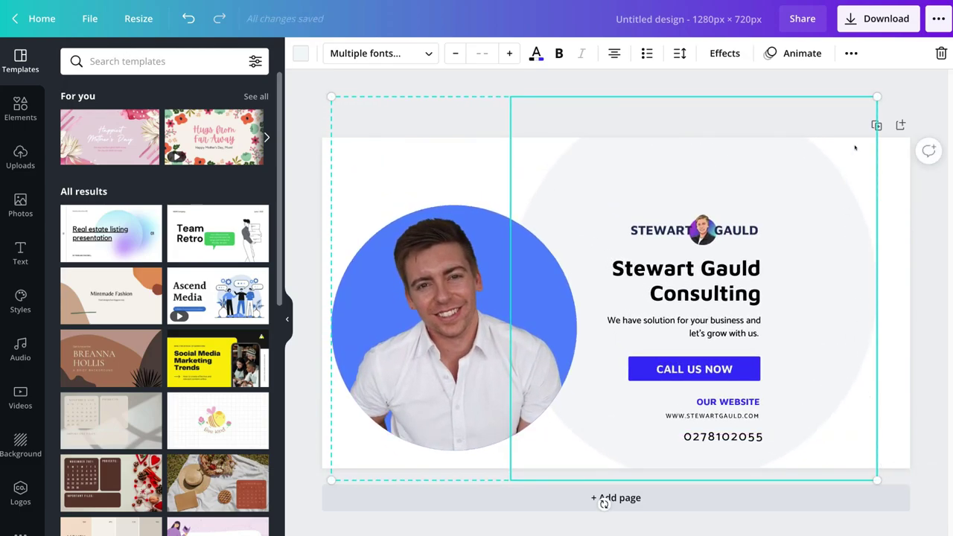
drag(878, 96, 948, 44)
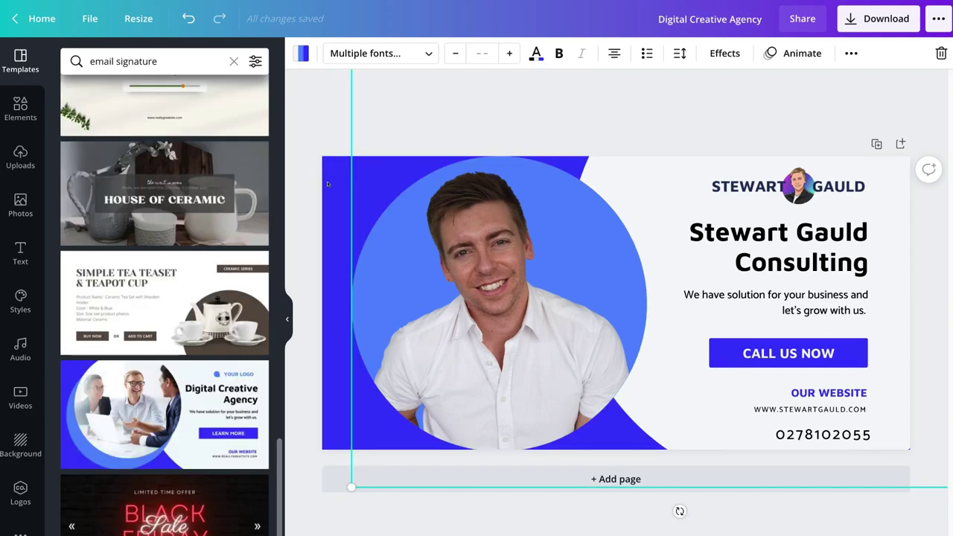
Step: Copy the original's blue background shape and paste it into the 1280 × 720 design
click(327, 182)
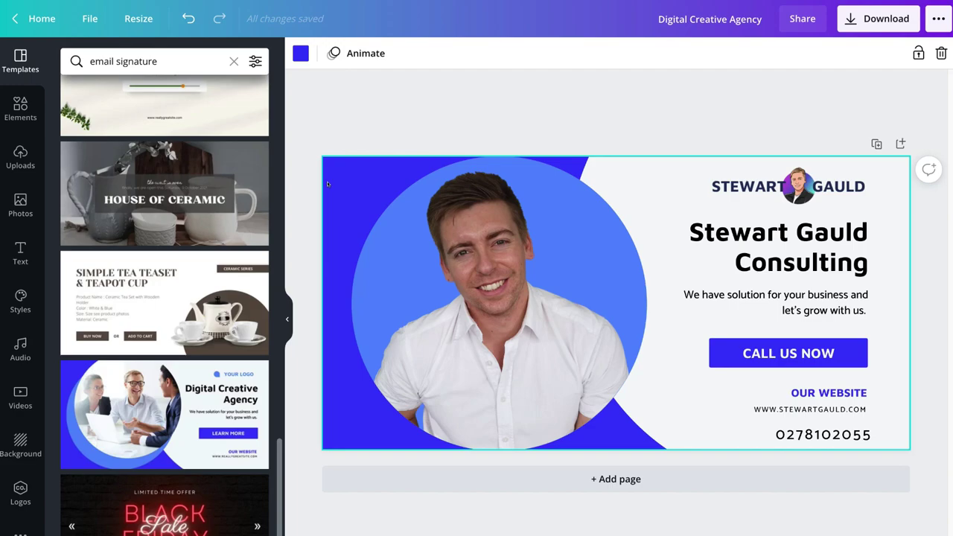
right_click(327, 184)
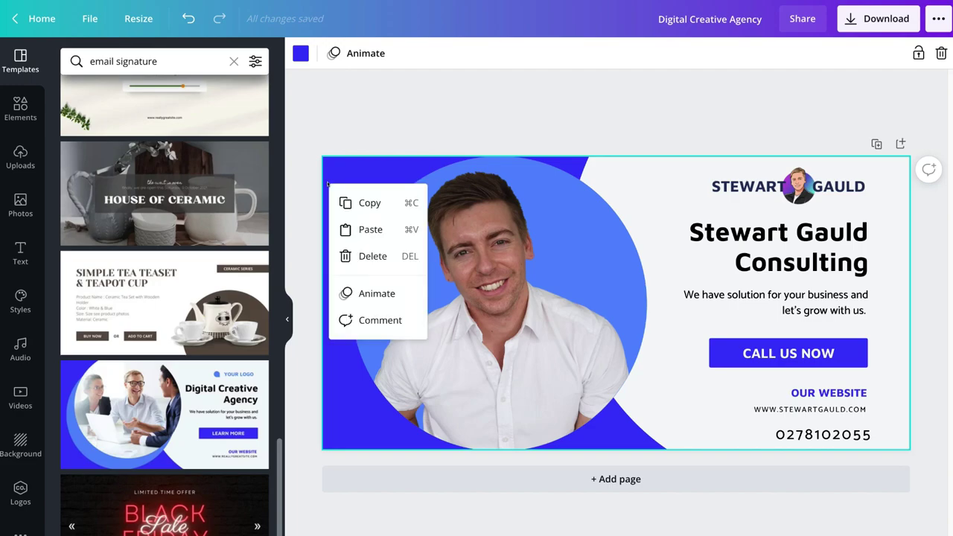
click(389, 204)
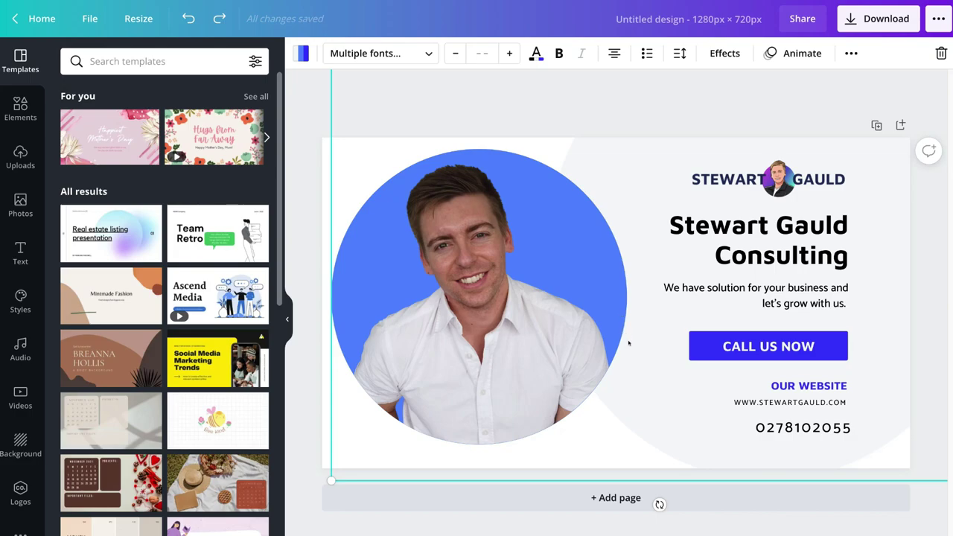
right_click(629, 346)
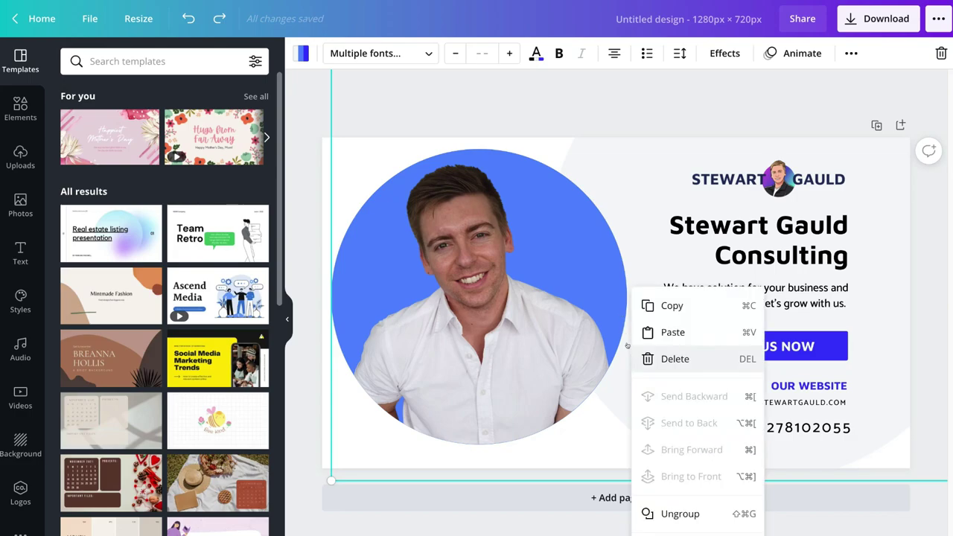
click(707, 336)
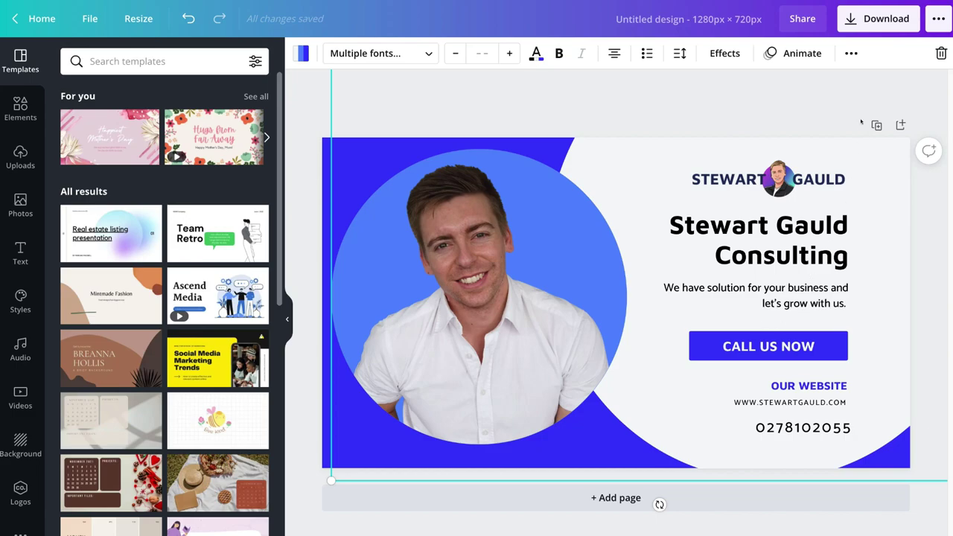
Step: Download the 1280 × 720 design as 'Untitled design (1).png' and open the file to check it
click(857, 26)
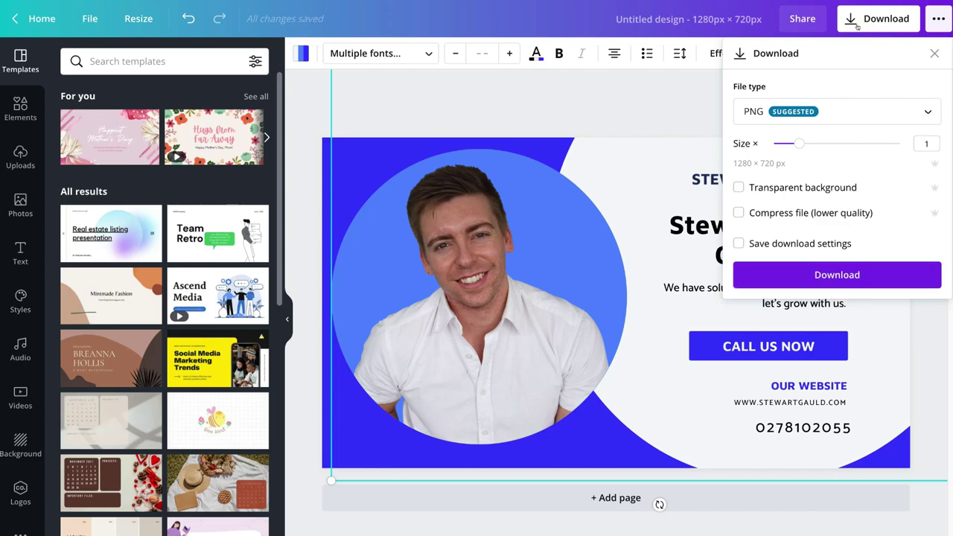
click(881, 274)
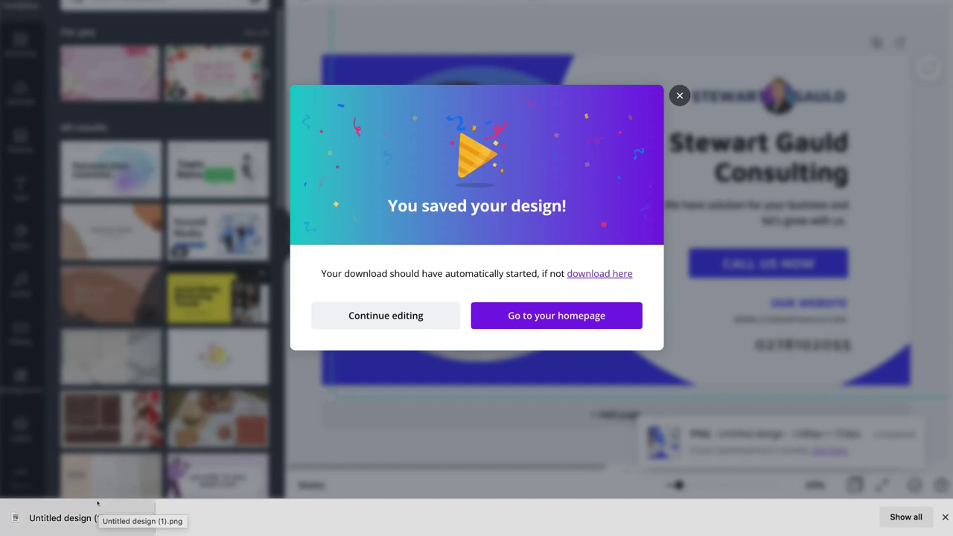
click(97, 503)
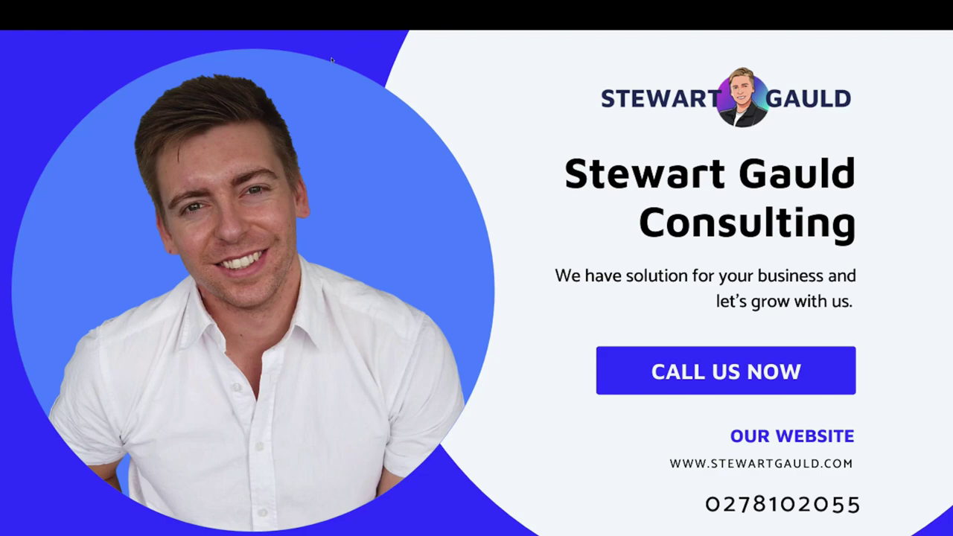
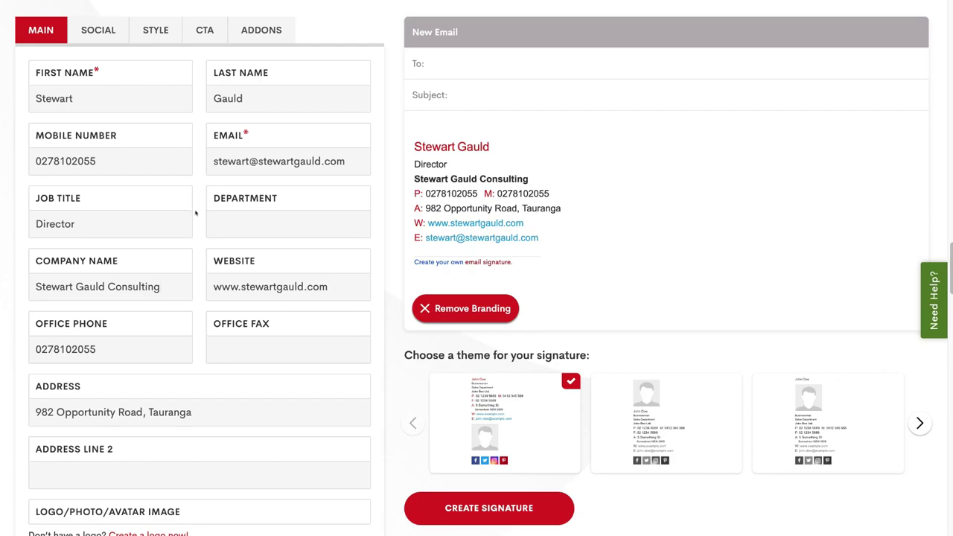
Step: Upload Untitled design.png from Downloads as the signature's avatar photo
scroll(129, 437, down, 1)
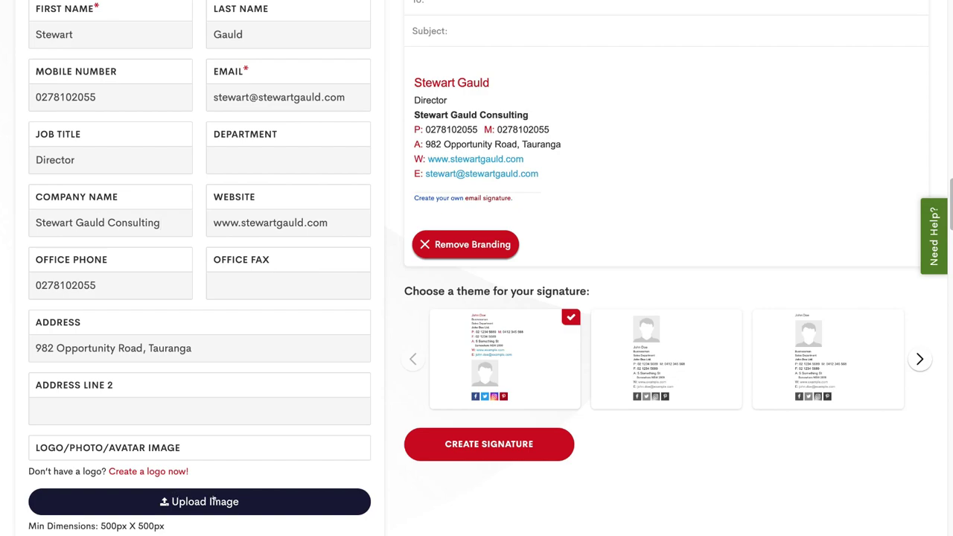
click(214, 501)
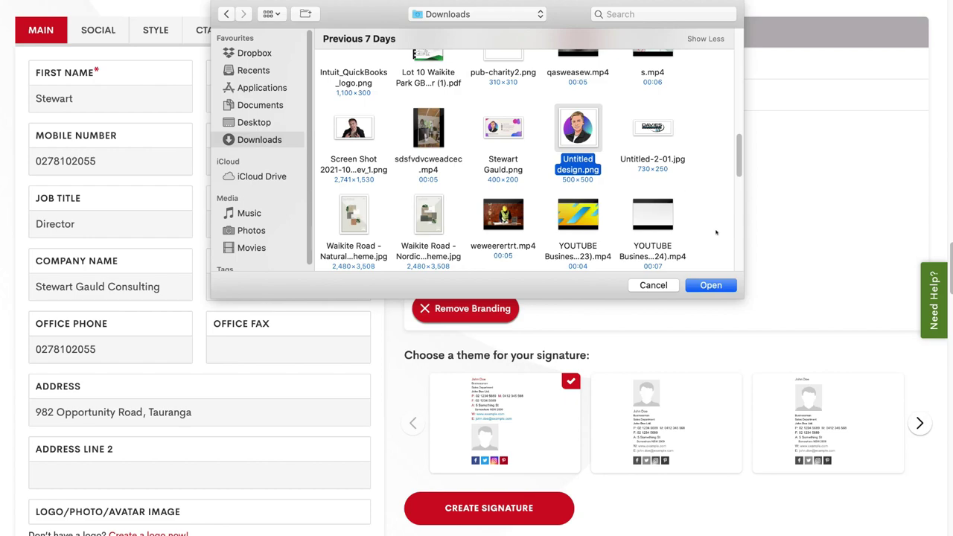
click(711, 285)
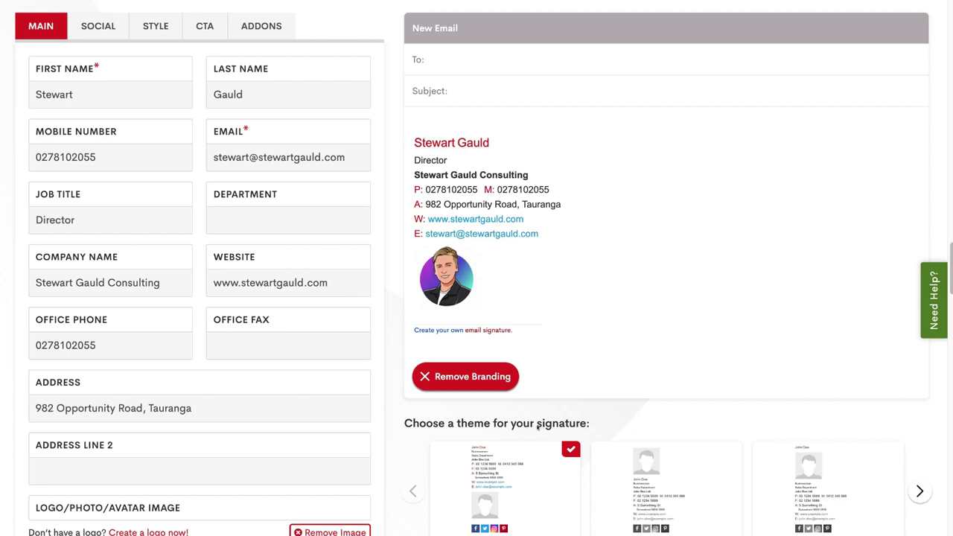
Step: Browse the theme carousel and pick the theme with the avatar above the name
click(647, 469)
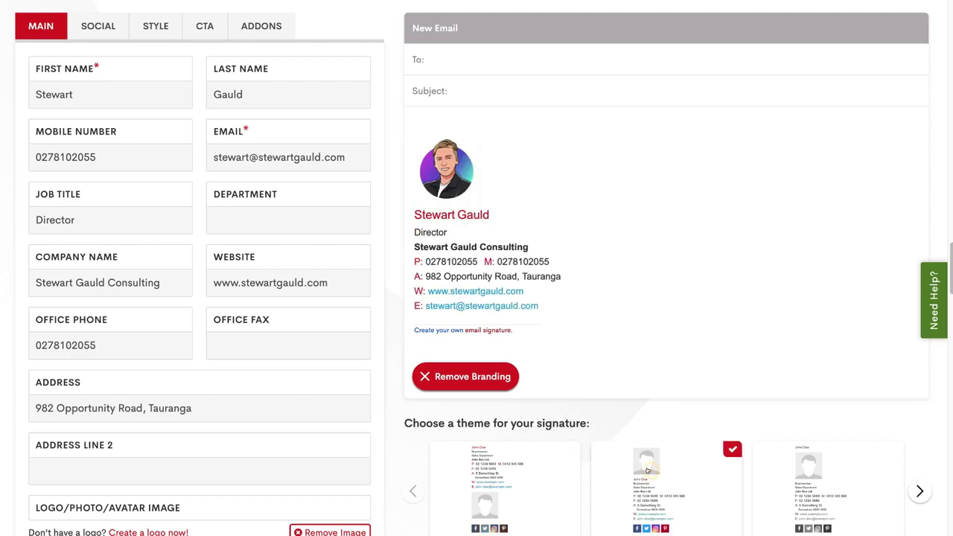
click(803, 465)
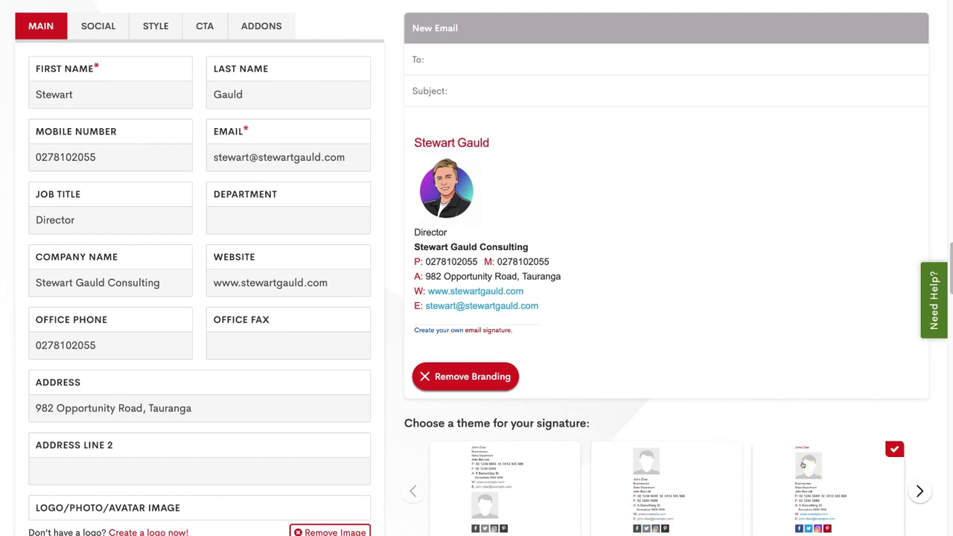
click(913, 484)
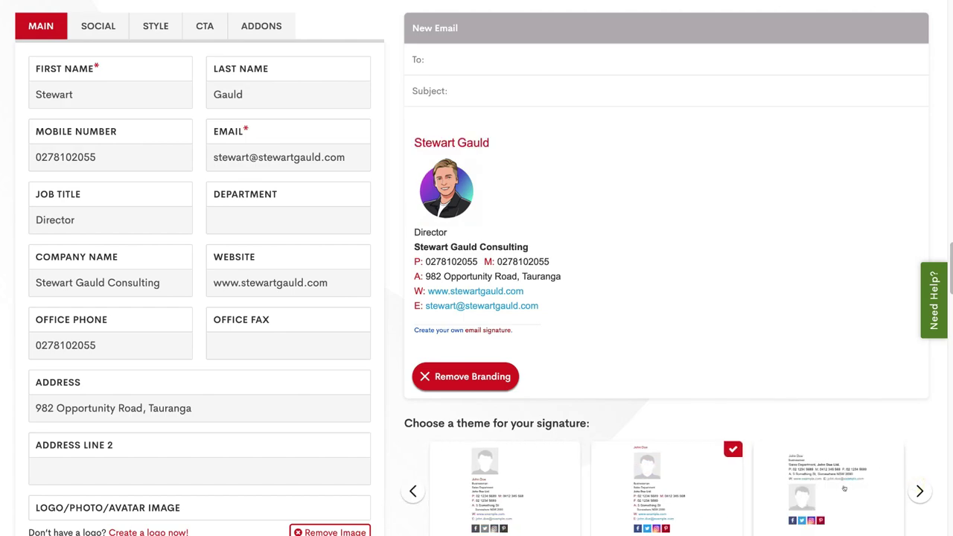
click(853, 472)
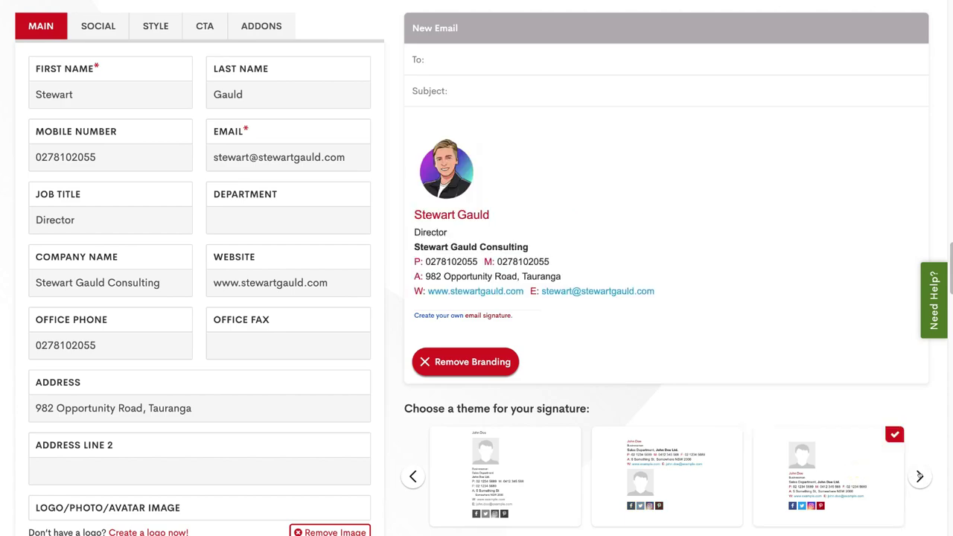
click(919, 476)
click(920, 476)
click(921, 475)
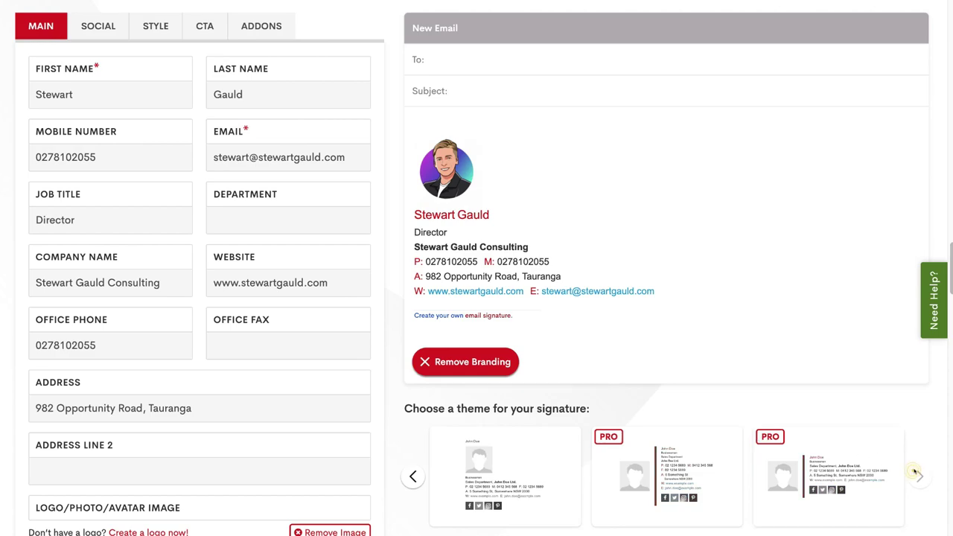
click(413, 476)
click(413, 476)
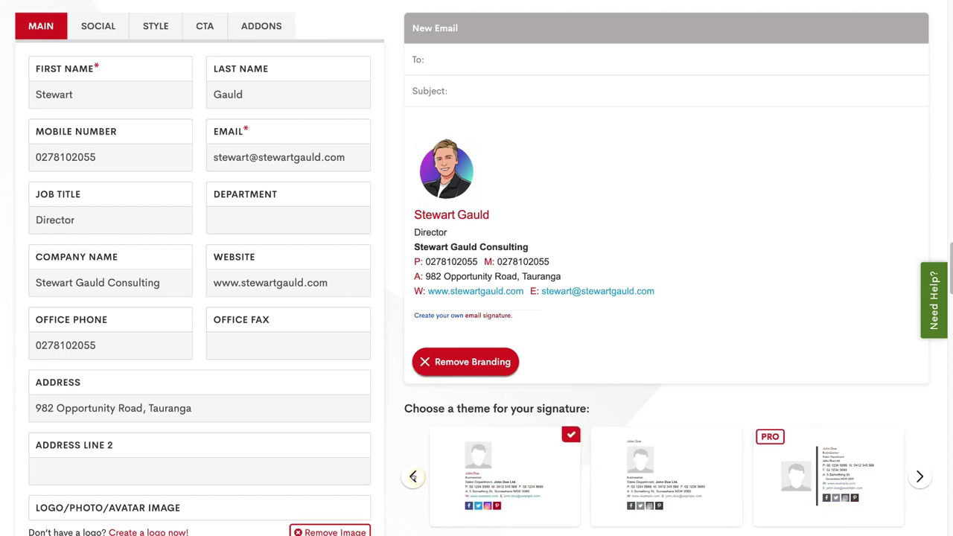
click(413, 477)
click(413, 476)
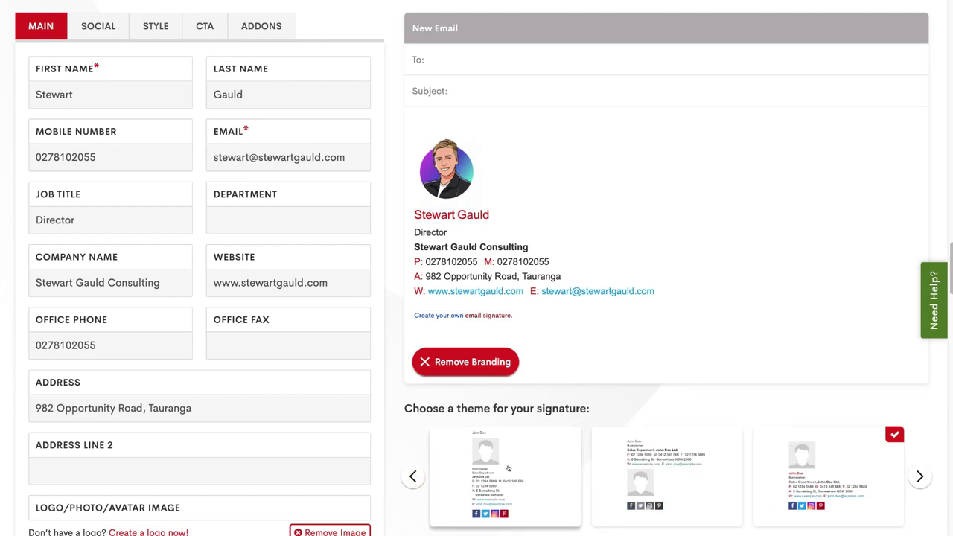
Step: Add an Instagram link row in the SOCIAL settings
click(97, 26)
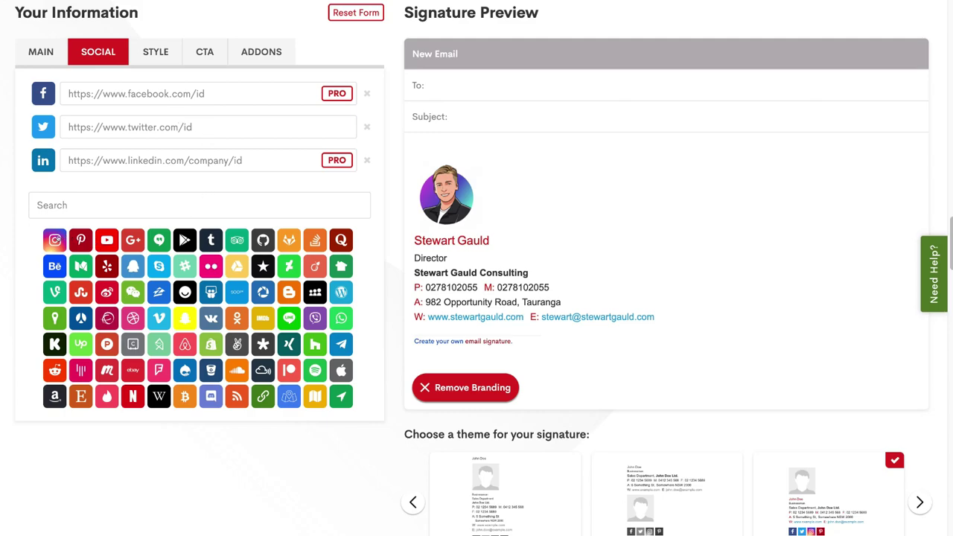
click(54, 239)
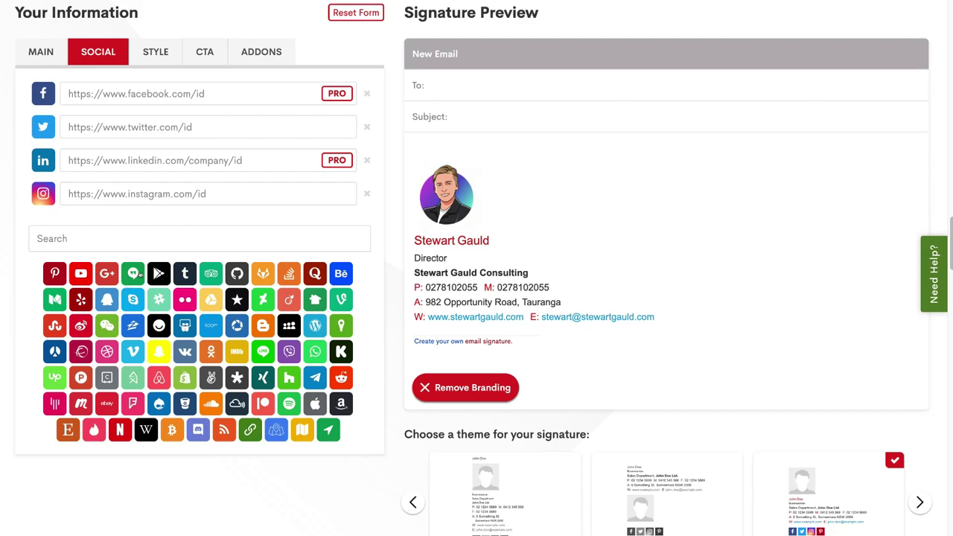
Step: Copy the link colour 1DA1DB into Feature Color and raise Avatar Size to 131
click(149, 56)
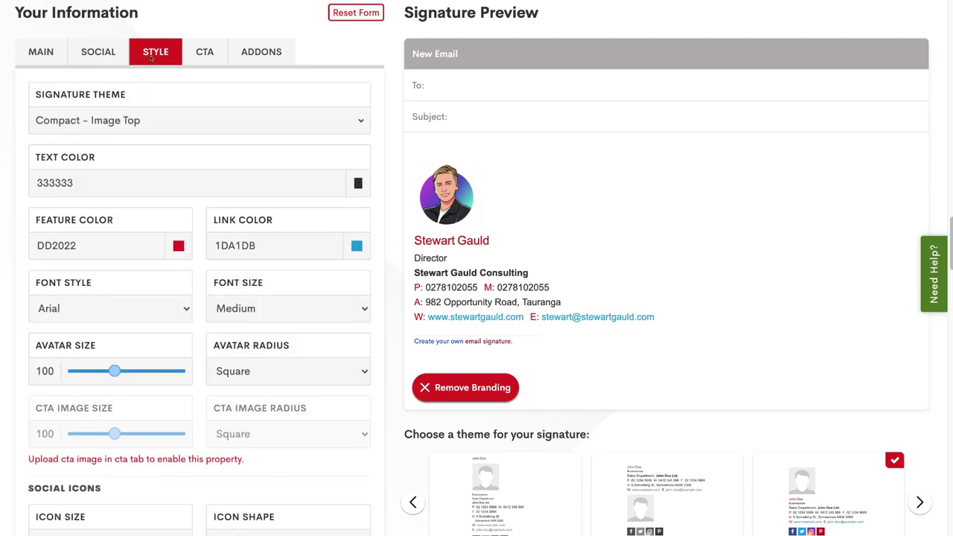
scroll(173, 147, down, 1)
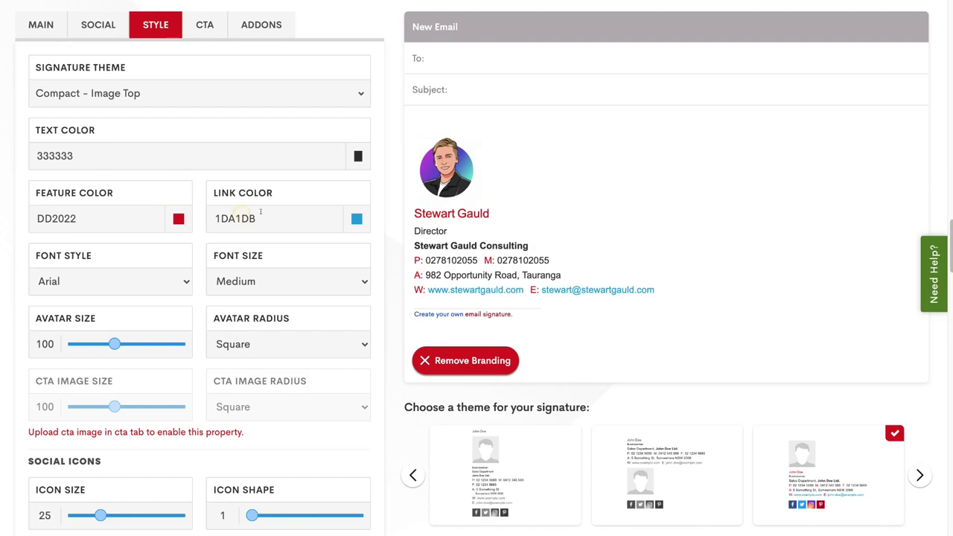
drag(256, 216, 215, 215)
key(ctrl+c)
right_click(231, 216)
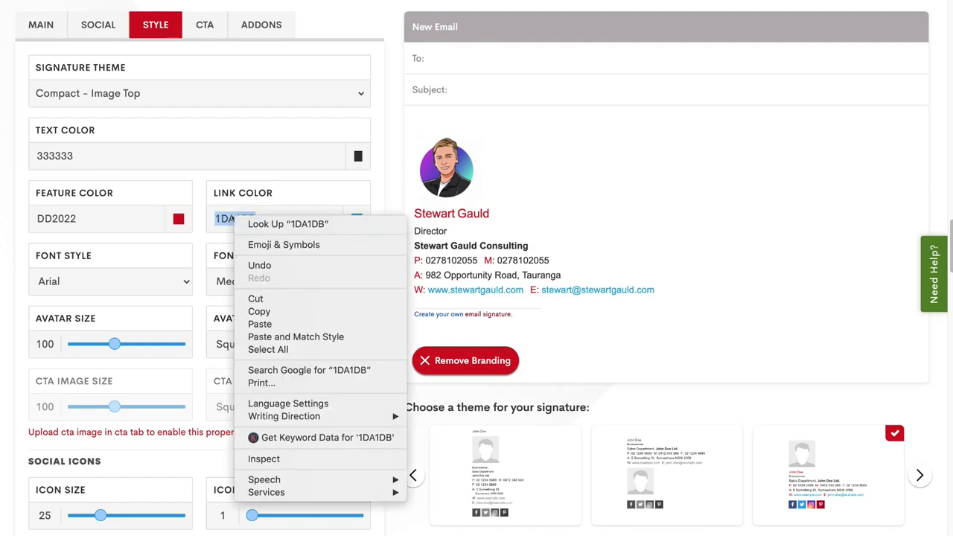
click(259, 311)
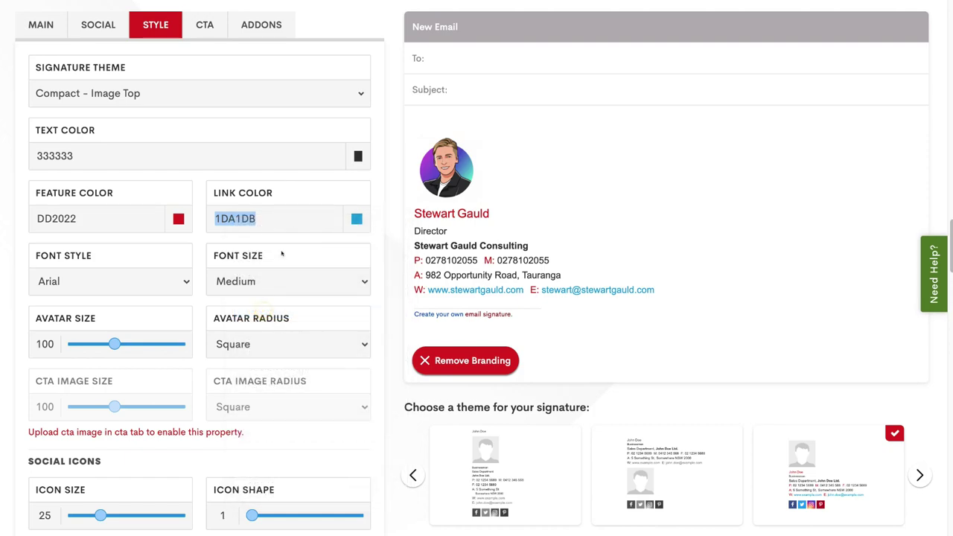
double_click(96, 218)
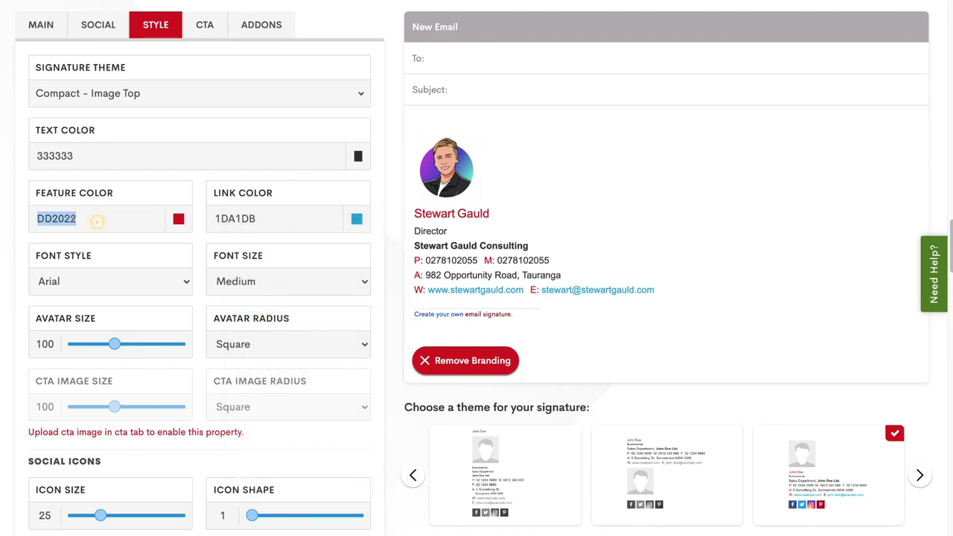
right_click(95, 218)
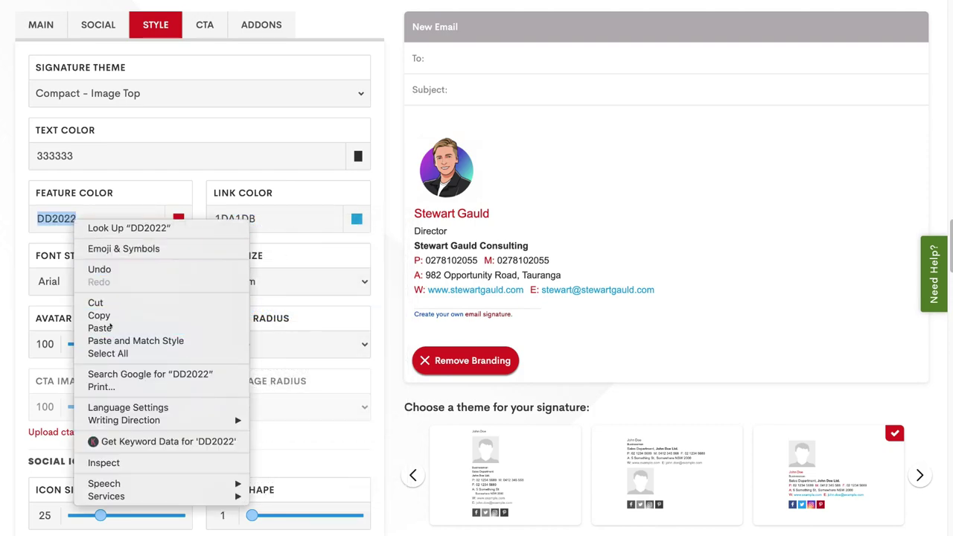
click(99, 327)
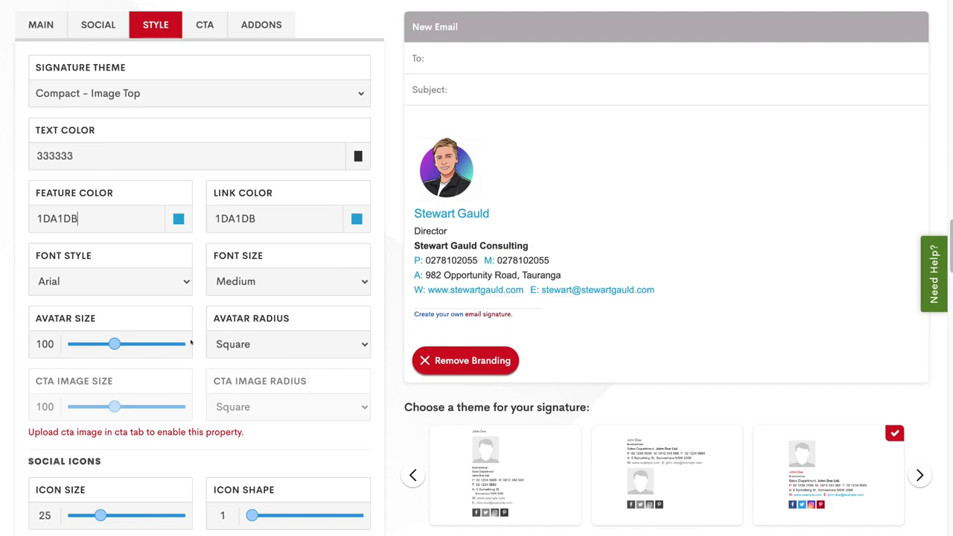
mouse_move(114, 343)
mouse_down()
mouse_move(150, 342)
mouse_move(111, 344)
mouse_move(140, 341)
mouse_up()
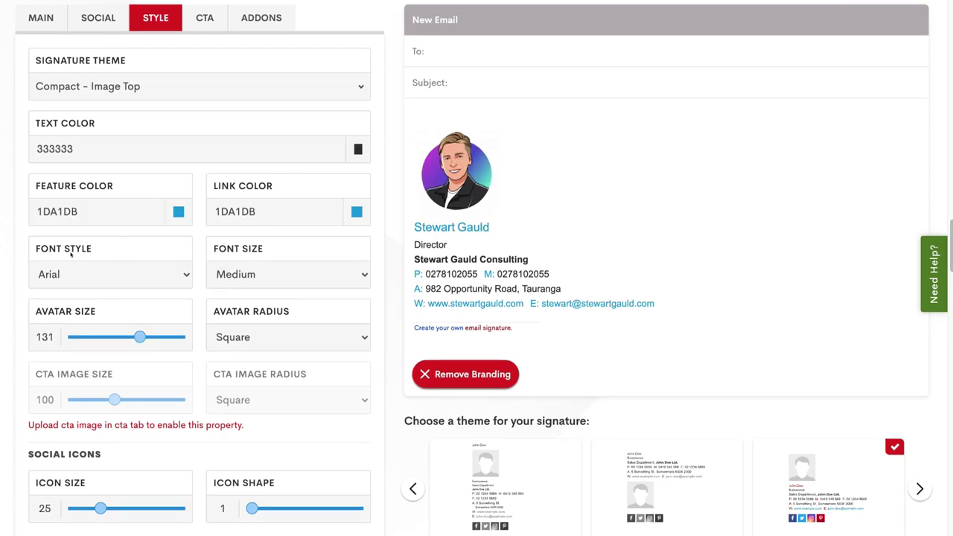
scroll(249, 300, up, 1)
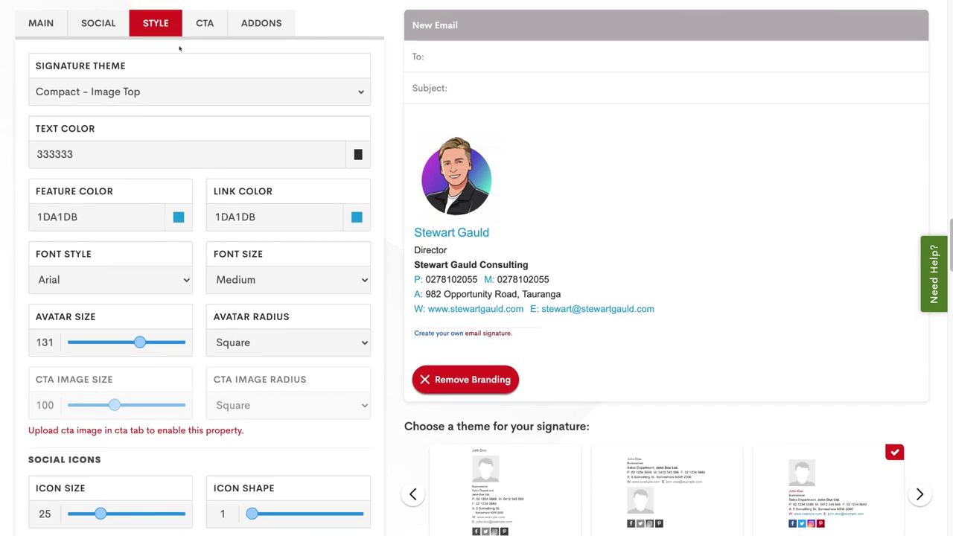
Step: Set the CTA text to 'Book Your FREE Strategy Session' and link it to the contact-us page
click(198, 30)
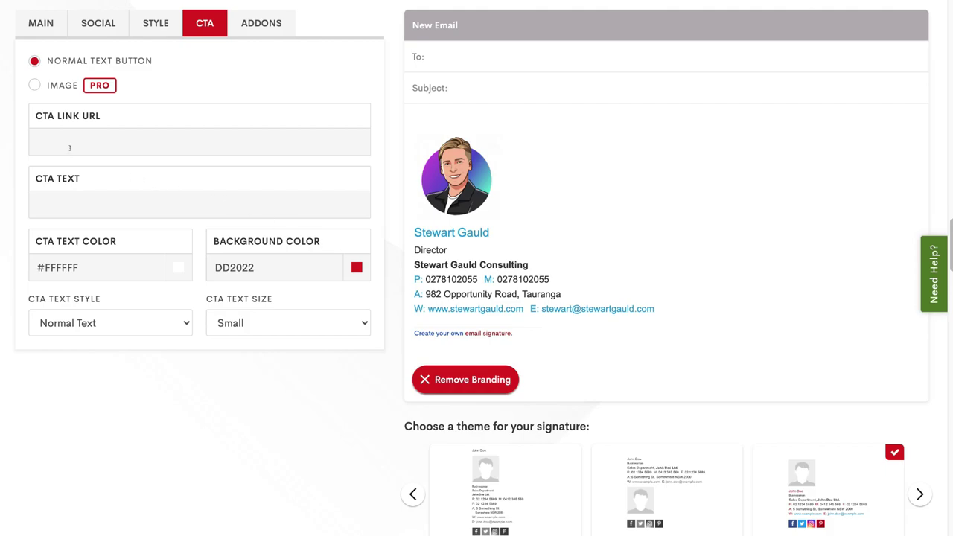
click(64, 199)
text(Book Your FREE Strategy Session)
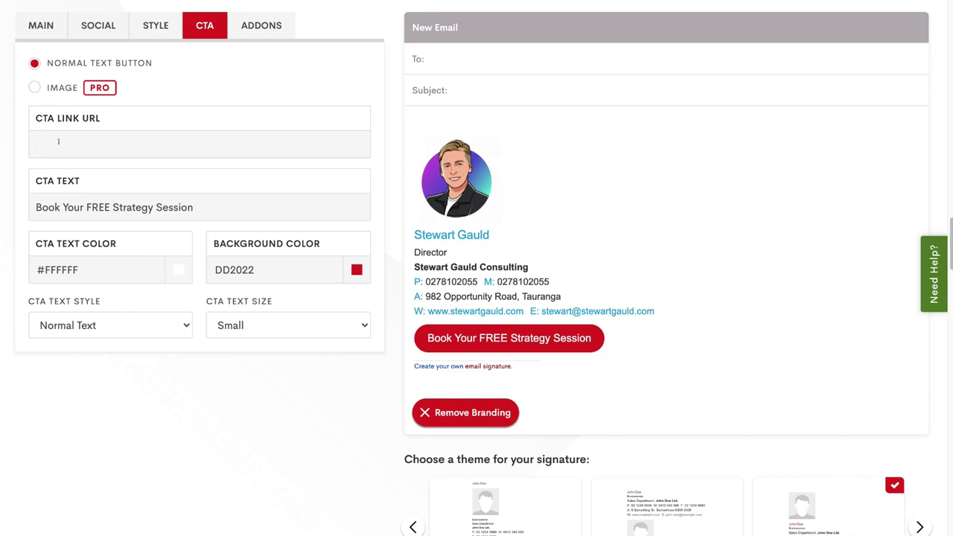
text(stewartgauld.com/contact-us)
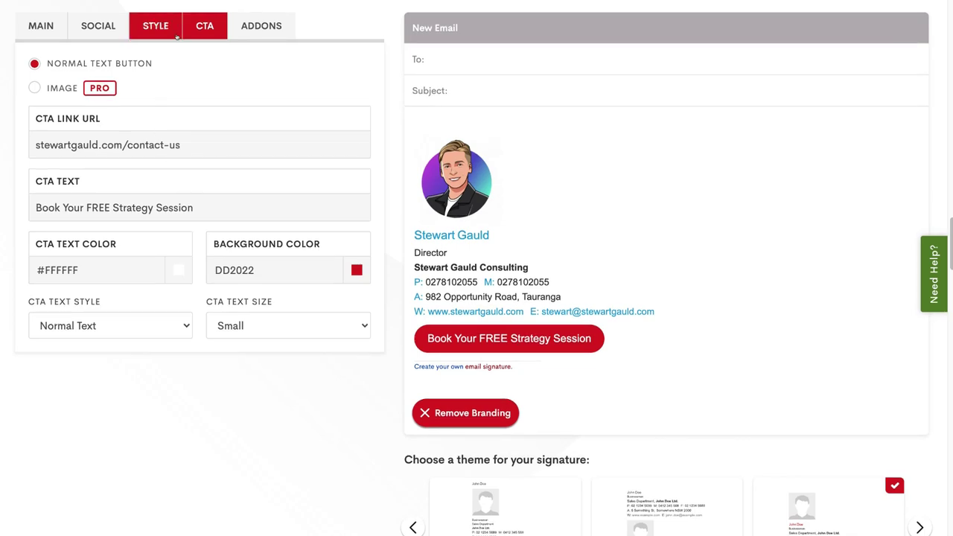
Step: Review the add-ons list, then scroll down and create the signature from the current design
click(265, 29)
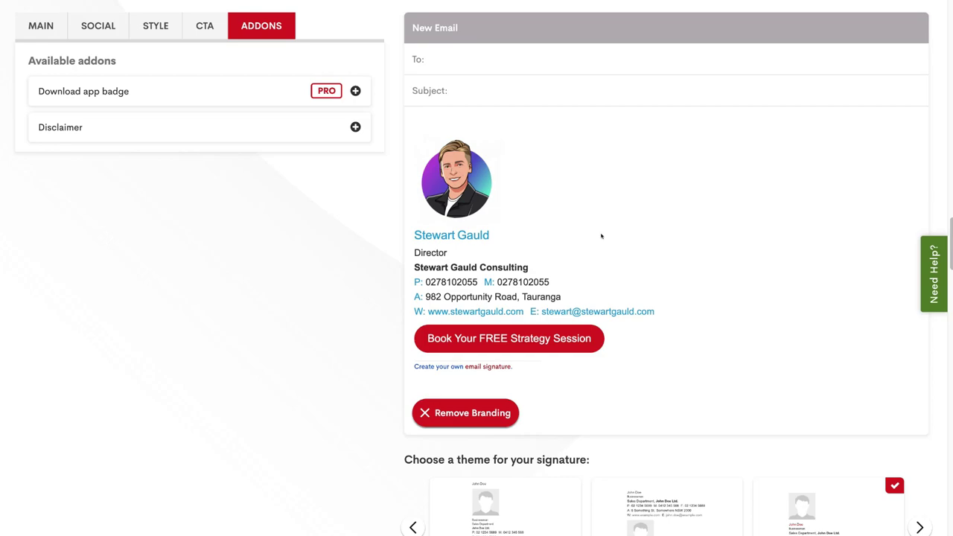
scroll(602, 236, down, 1)
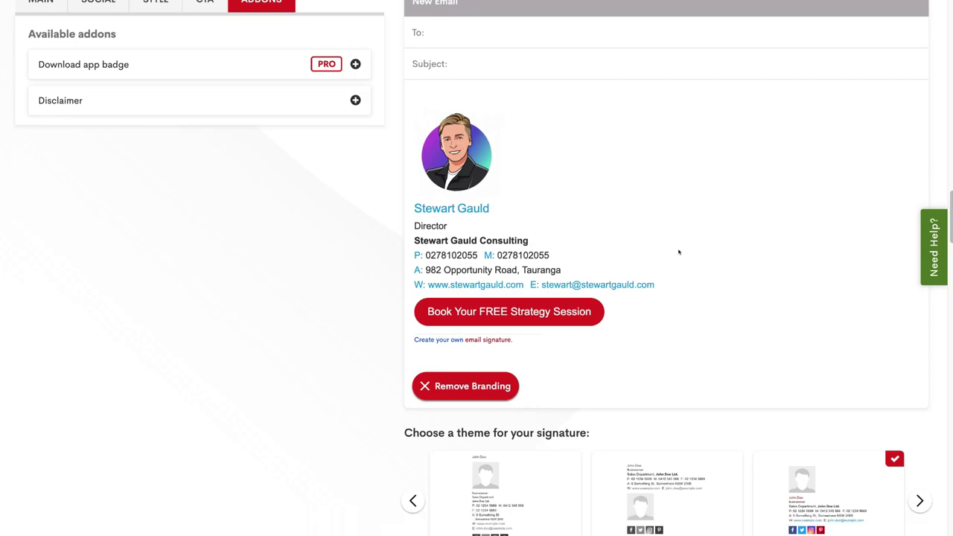
scroll(679, 252, down, 4)
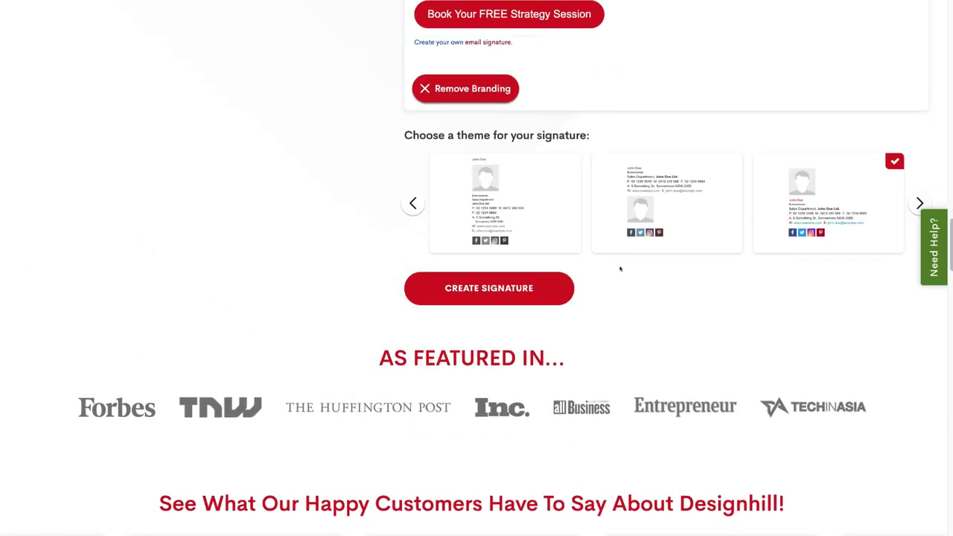
click(523, 298)
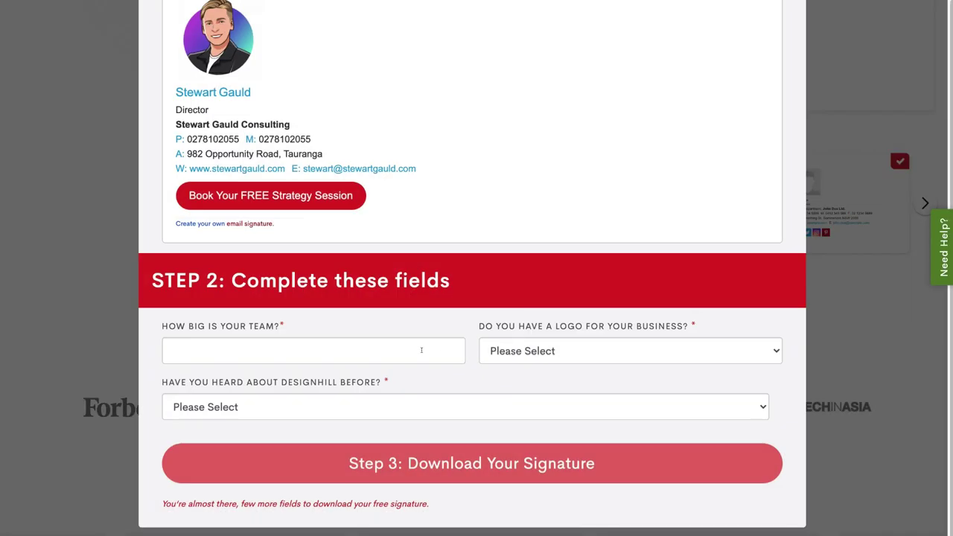
Step: Answer the team size survey, proceed to download, and sign up with the account e-mail
click(417, 350)
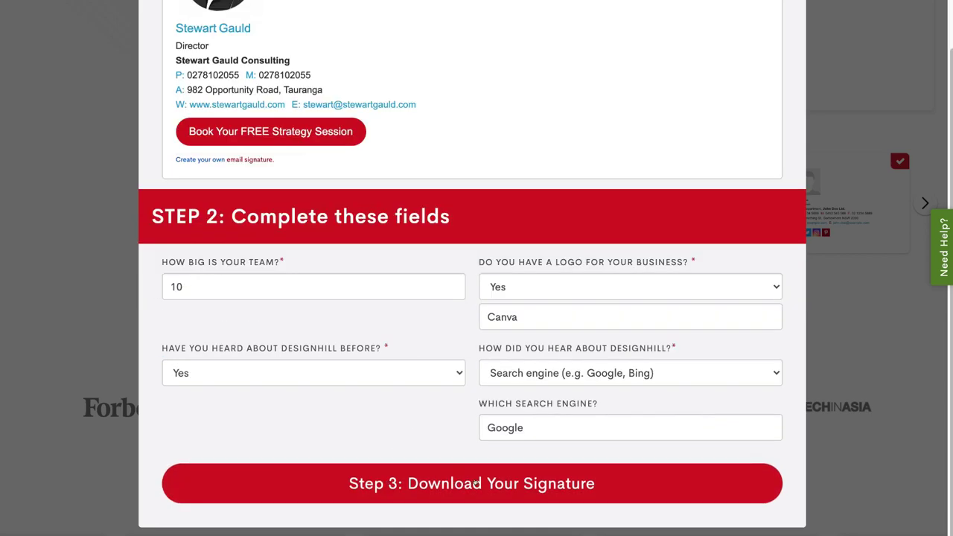
click(612, 482)
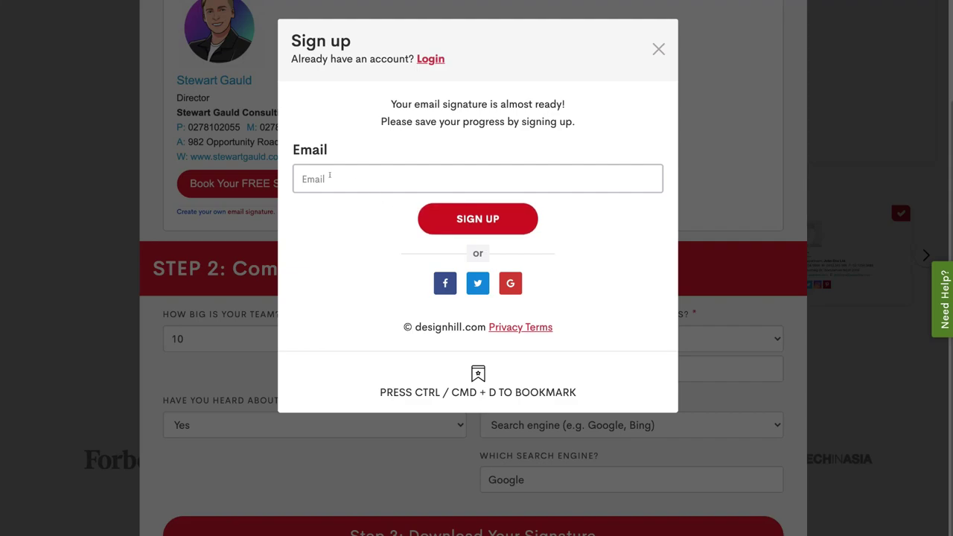
click(329, 175)
key(ctrl+v)
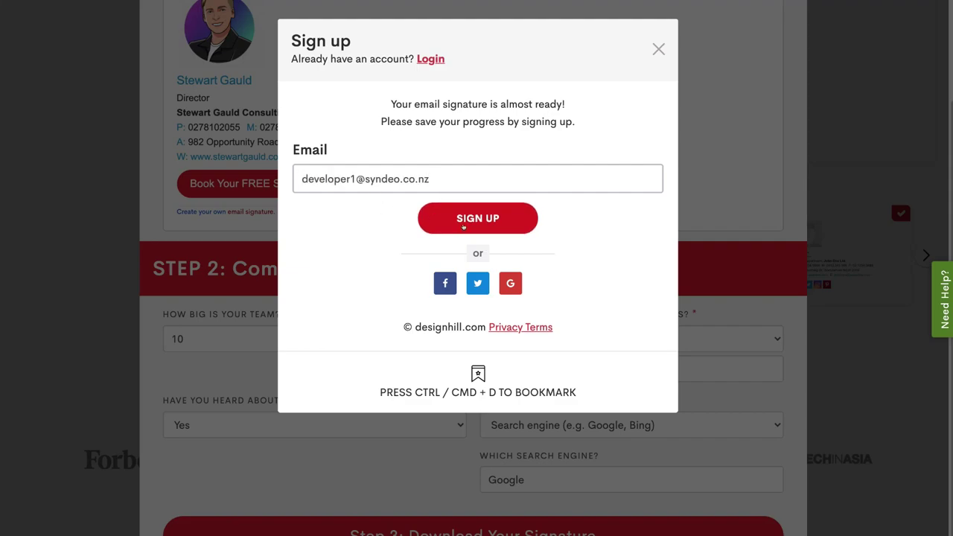
click(464, 223)
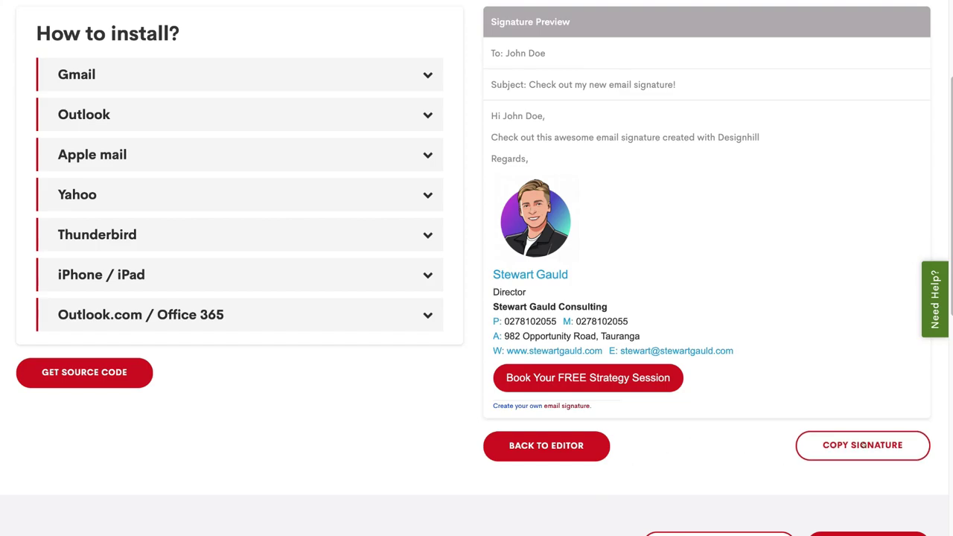
Step: Copy the finished signature, dismiss the testimonial popup, and expand the Yahoo install steps
click(862, 445)
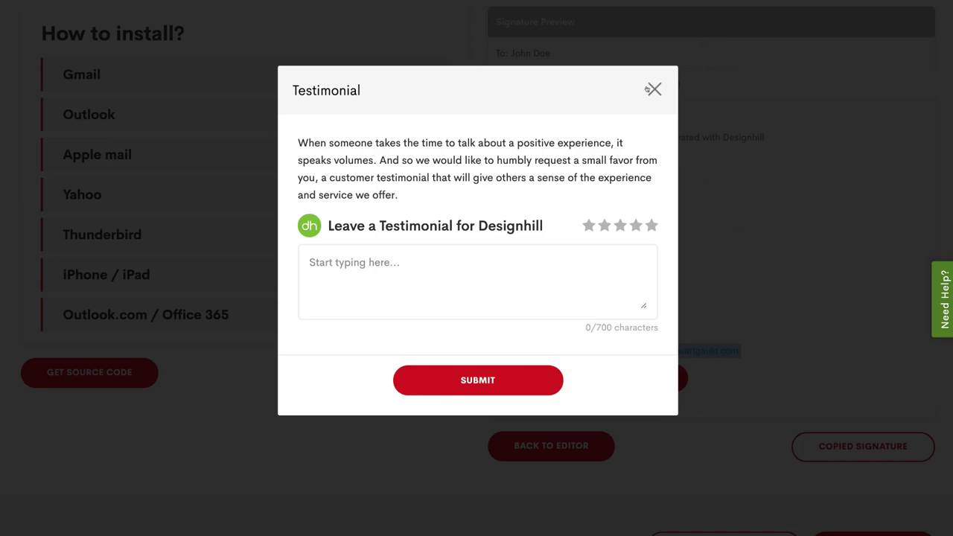
click(650, 89)
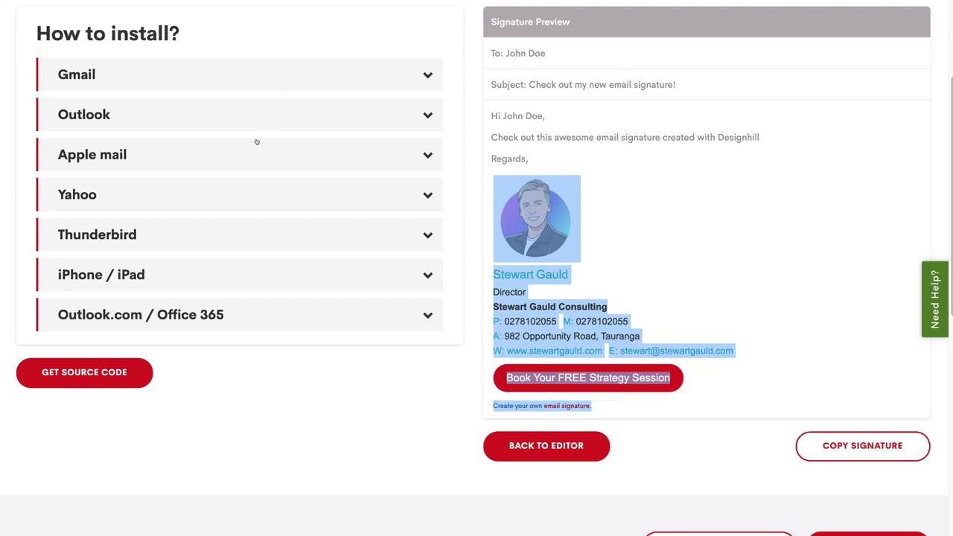
click(251, 181)
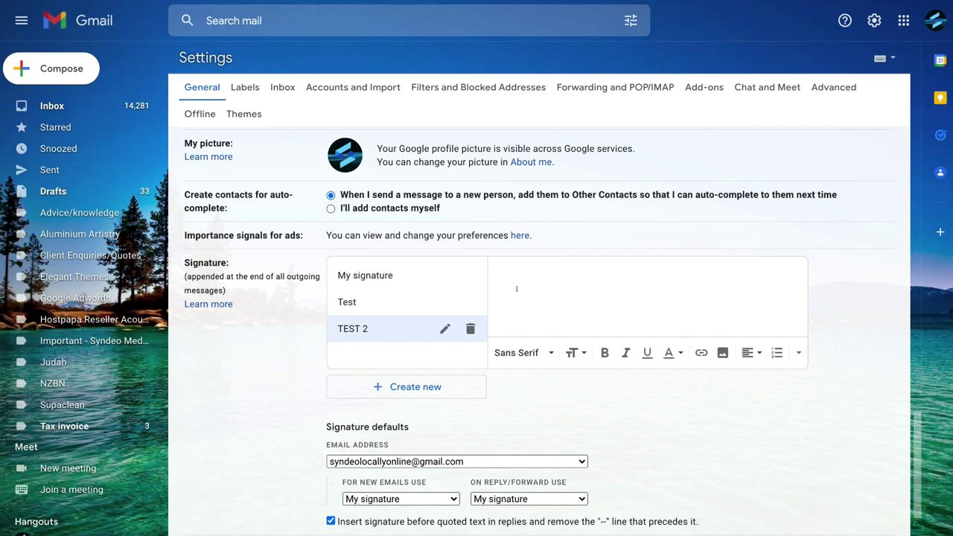
Step: Paste the copied signature into the TEST 2 signature editor
right_click(526, 278)
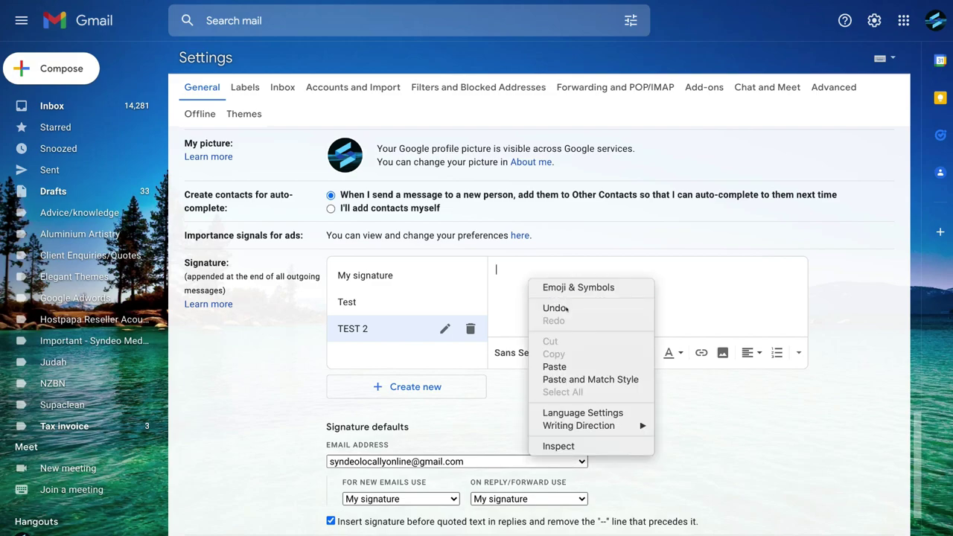
click(580, 366)
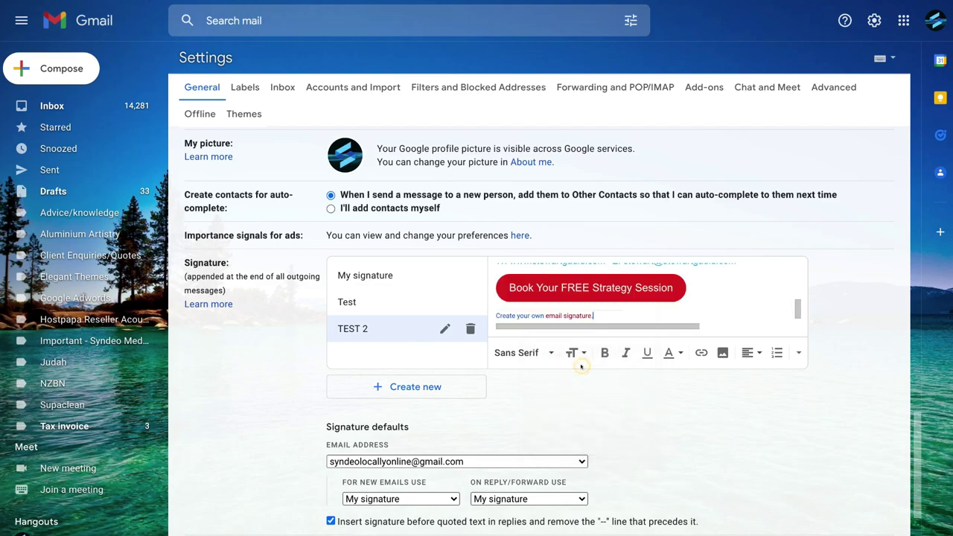
scroll(625, 312, up, 5)
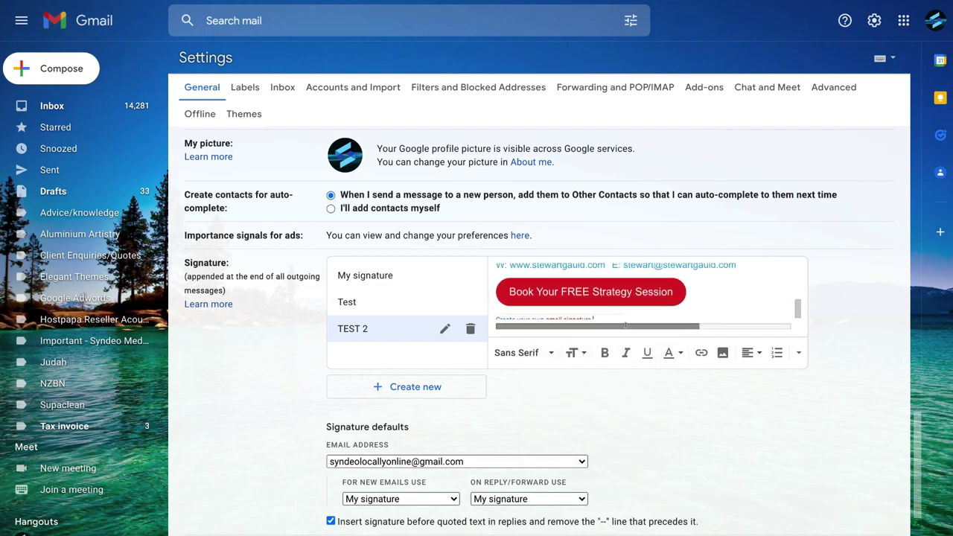
scroll(627, 305, down, 5)
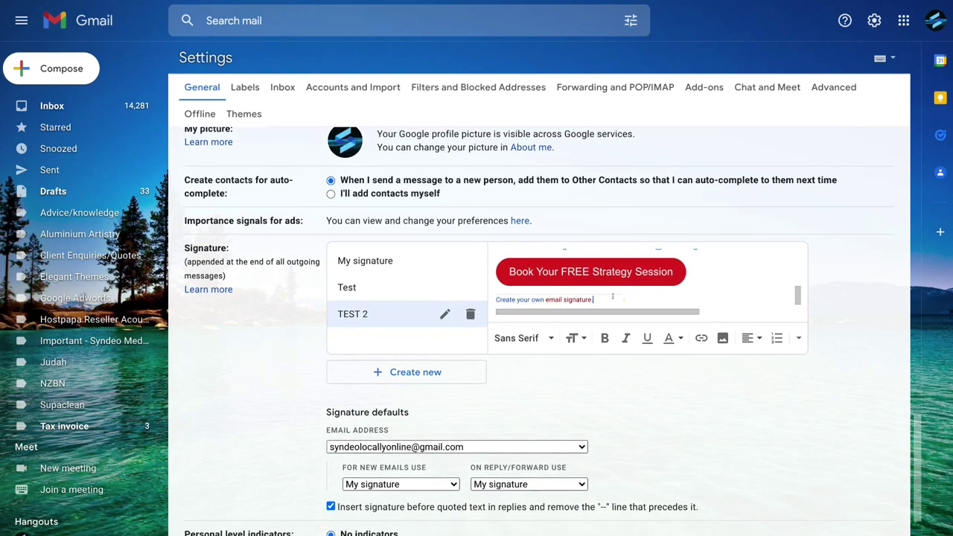
Step: Delete the 'Create your own email signature' line and save the Gmail settings
drag(627, 297, 494, 296)
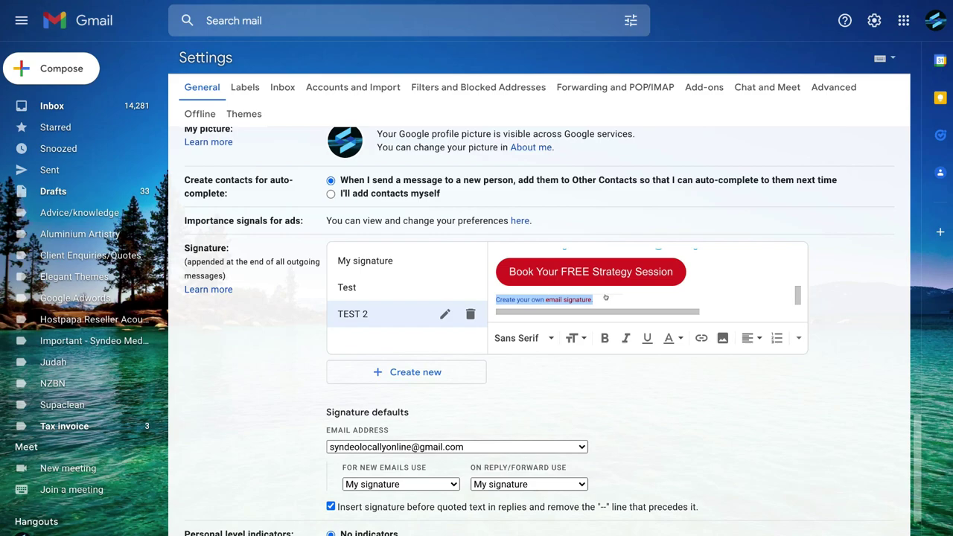
key(BackSpace)
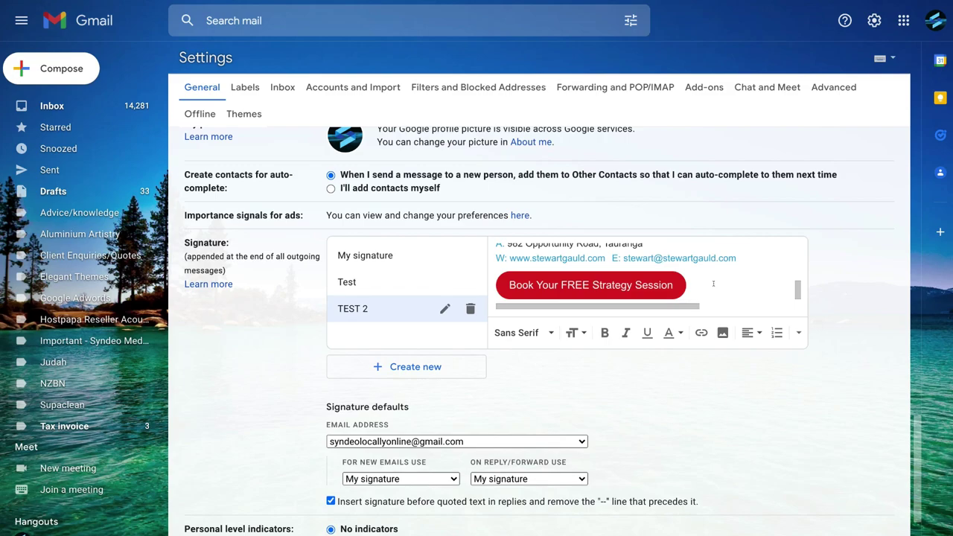
scroll(713, 283, down, 5)
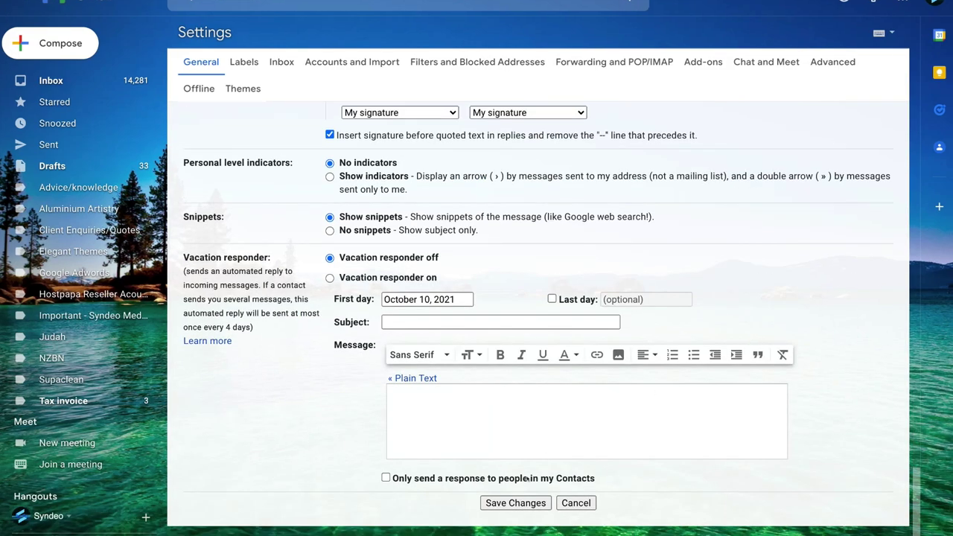
click(515, 503)
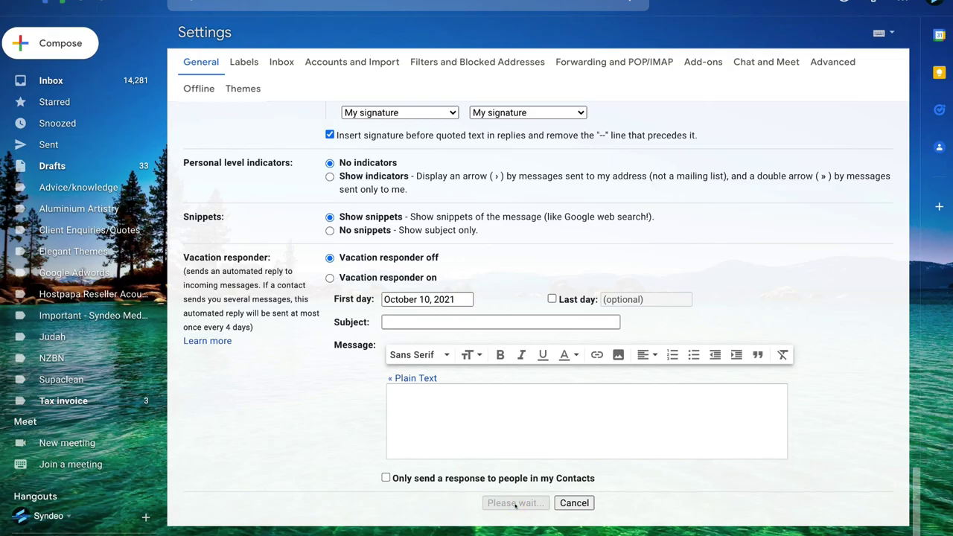